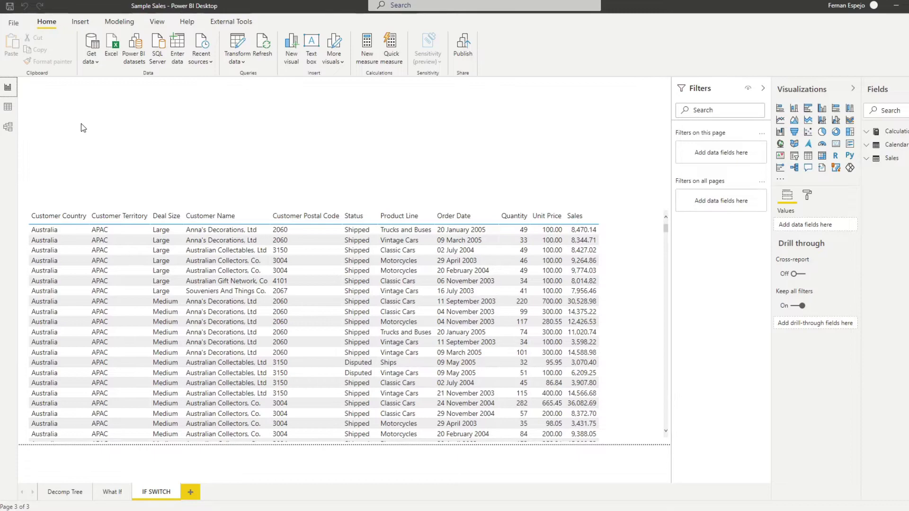
# Step: Review the fields of the Sales and Calendar tables and the Total Sales measure in the Calculations table
pyautogui.click(9, 110)
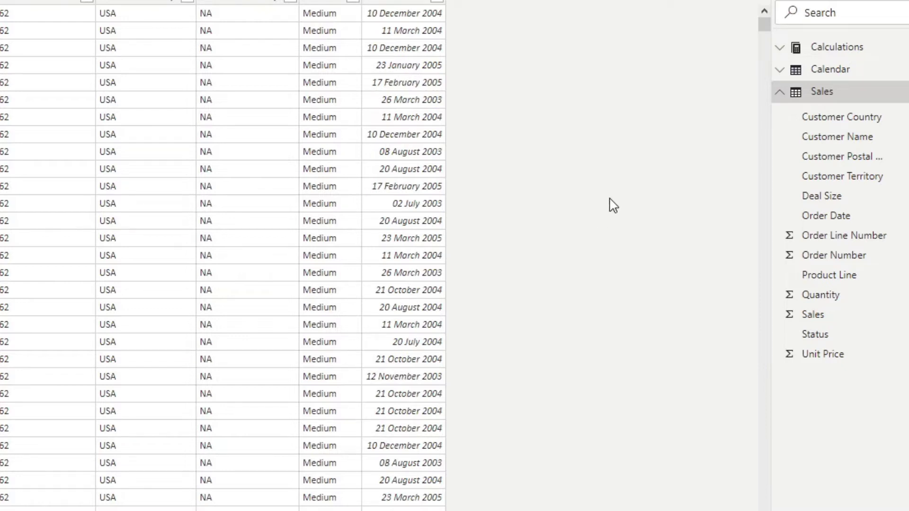
pyautogui.click(839, 73)
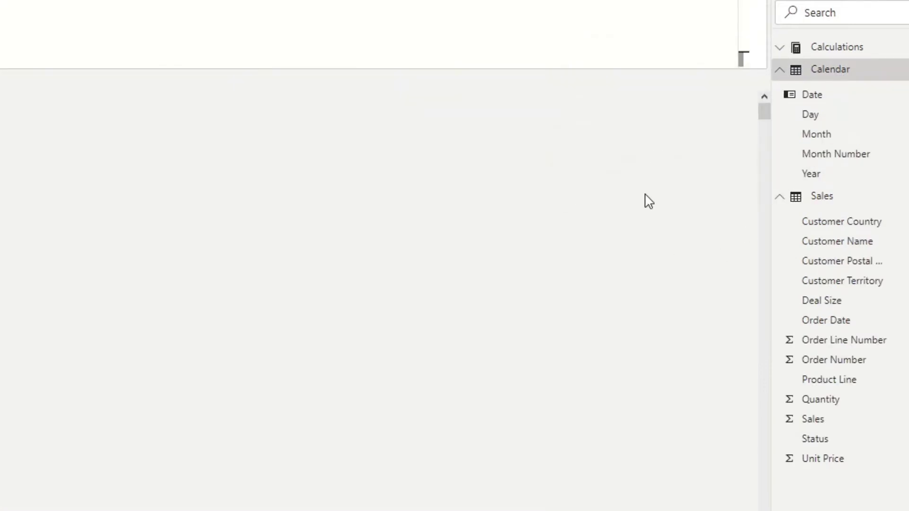
pyautogui.click(844, 52)
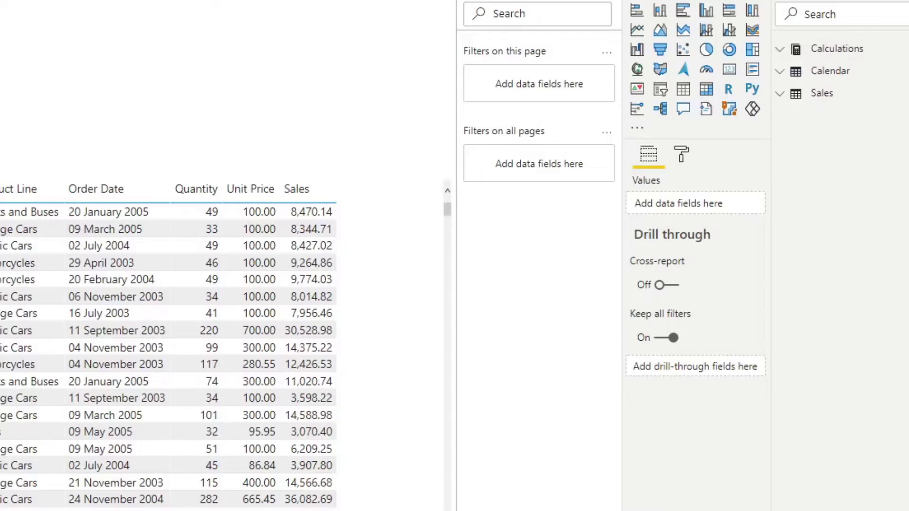
pyautogui.click(784, 53)
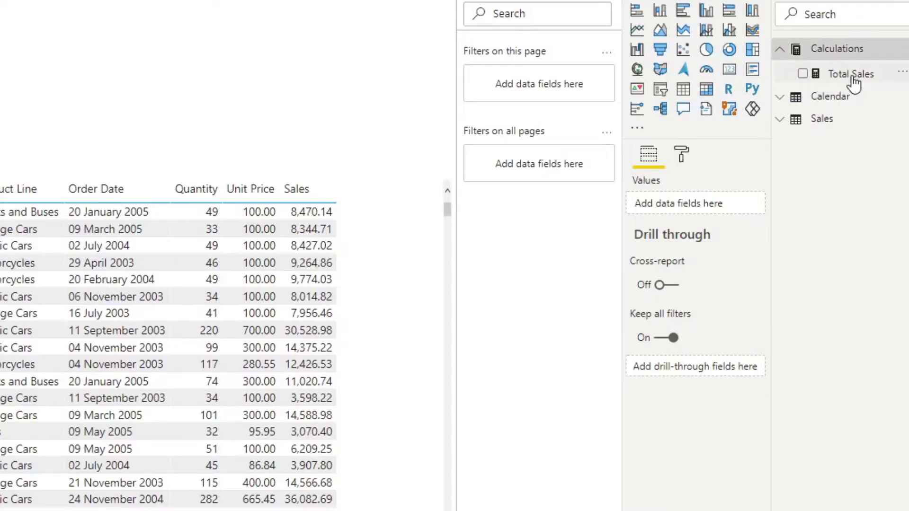
pyautogui.click(852, 79)
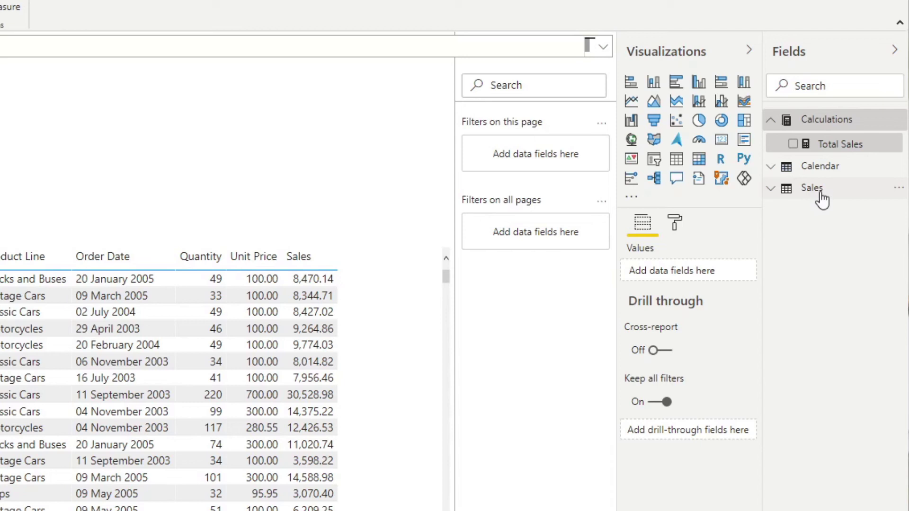
# Step: Add a calculated column named Classic Car Sales to the Sales table and start its formula with the IF function
pyautogui.rightClick(821, 196)
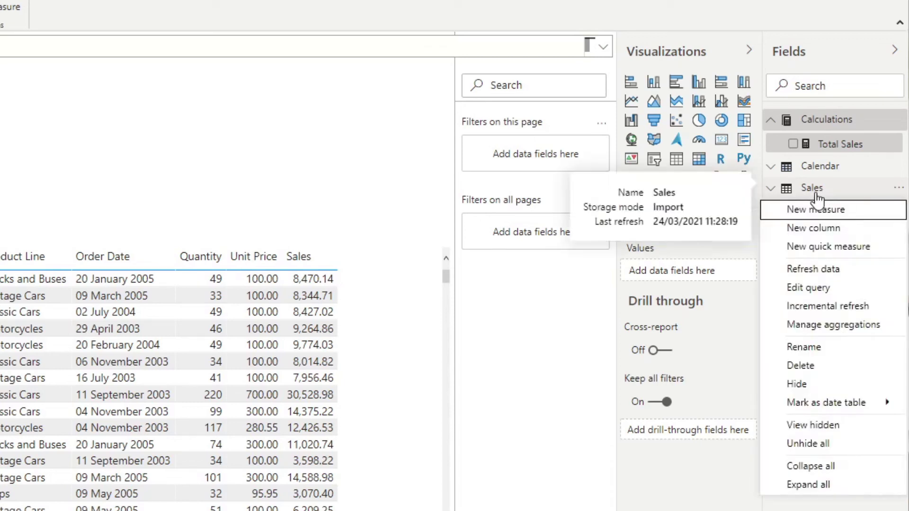
pyautogui.click(829, 230)
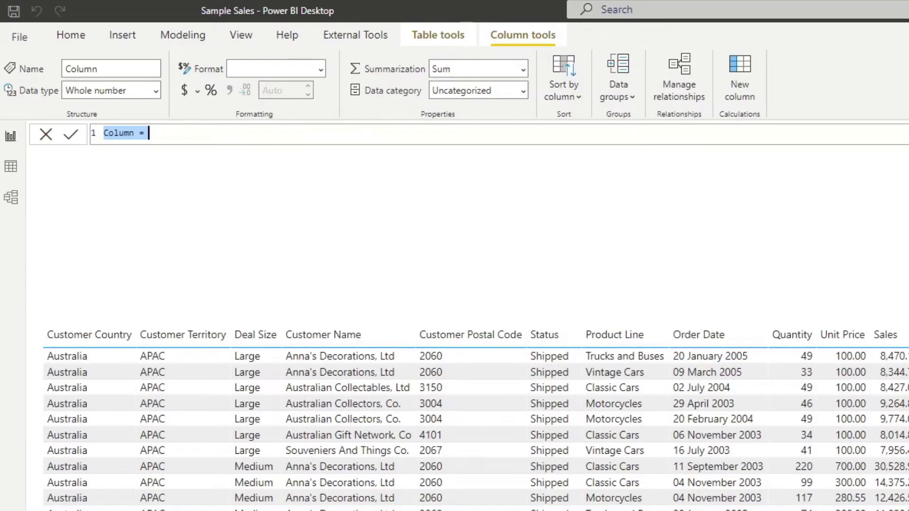
pyautogui.write('C')
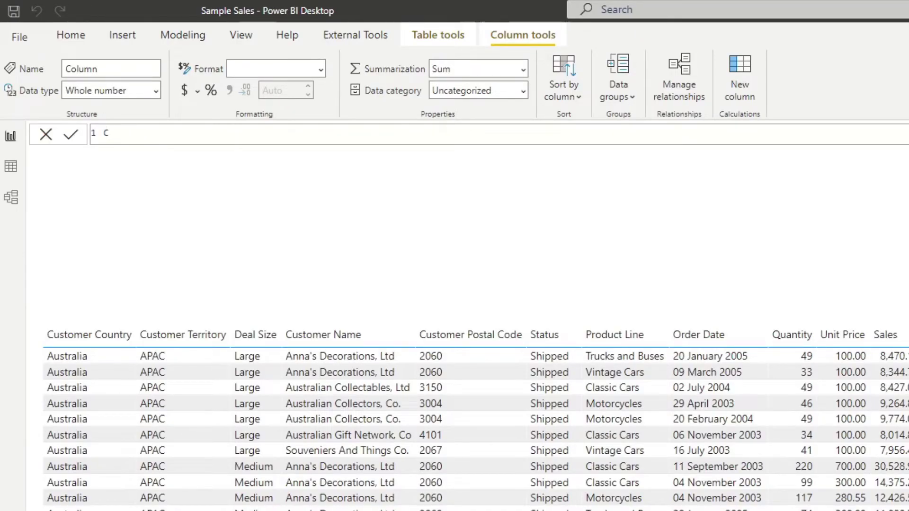
pyautogui.write('lassic Cat Sales')
pyautogui.press('Left')
pyautogui.hotkey('ctrl', 'Left')
pyautogui.hotkey('ctrl', 'Left')
pyautogui.press('Right')
pyautogui.press('Right')
pyautogui.press('Delete')
pyautogui.write('r')
pyautogui.press('End')
pyautogui.write('= IF')
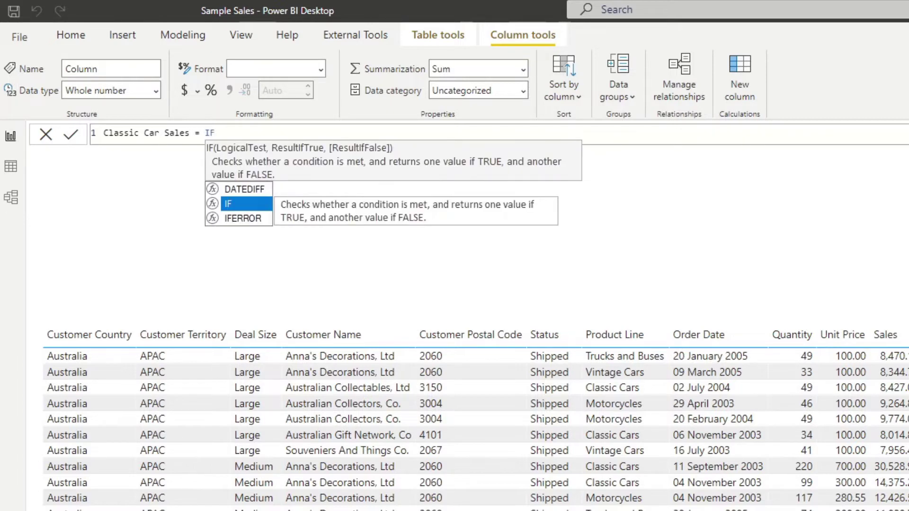
pyautogui.write('(')
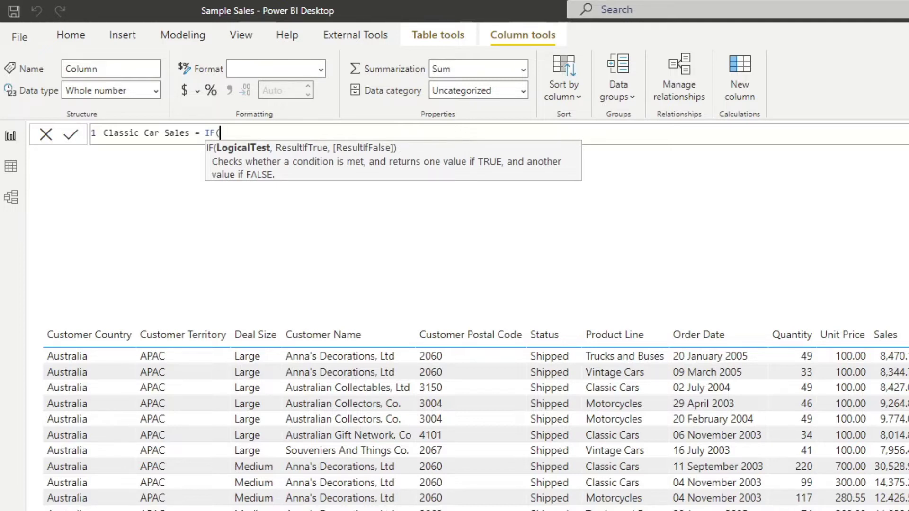
# Step: Set the IF condition to Sales[Product Line] = "Classic Cars"
pyautogui.write('produ')
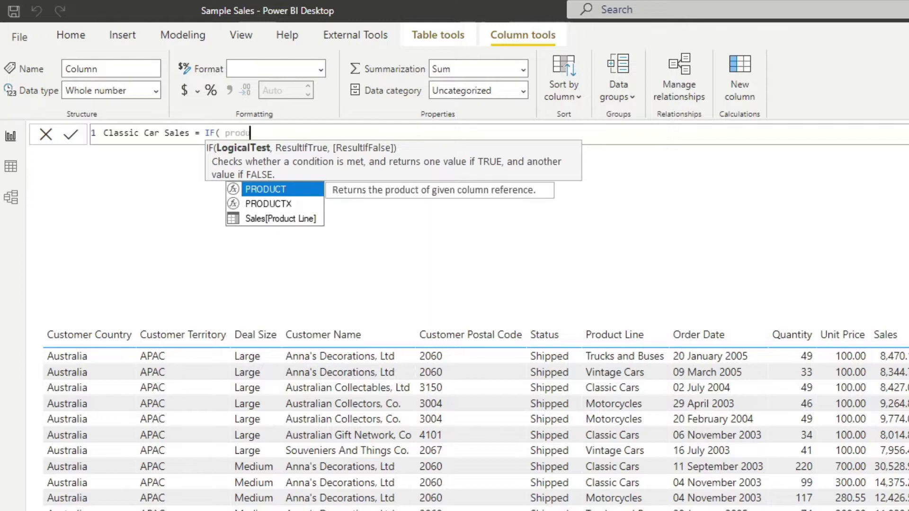
pyautogui.press('Down')
pyautogui.press('Down')
pyautogui.press('Tab')
pyautogui.write('= ')
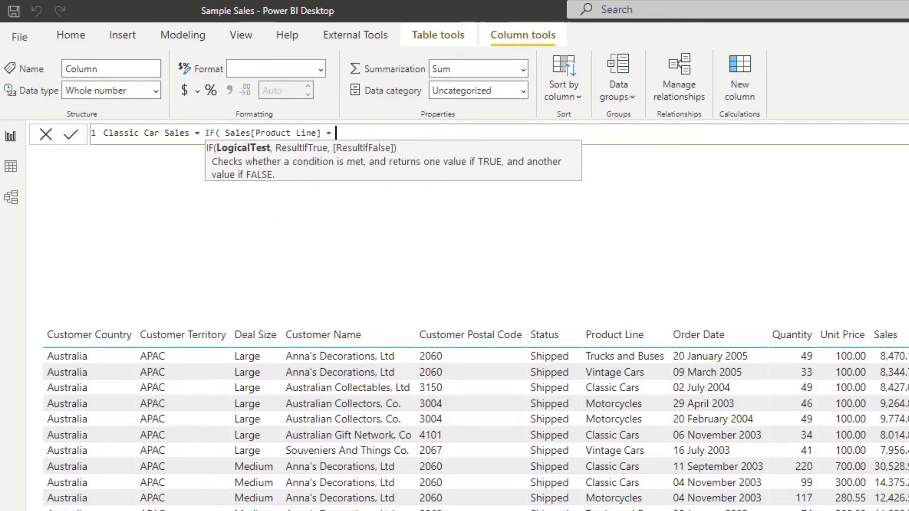
pyautogui.write('"Classic Cars", ')
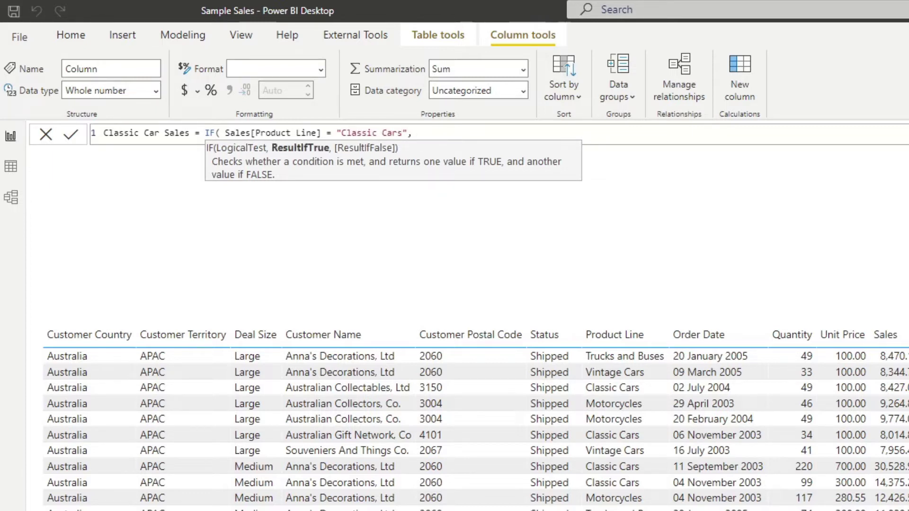
# Step: Return Sales[Sales] as the IF function's true result, close the formula and commit the column
pyautogui.write('Sales')
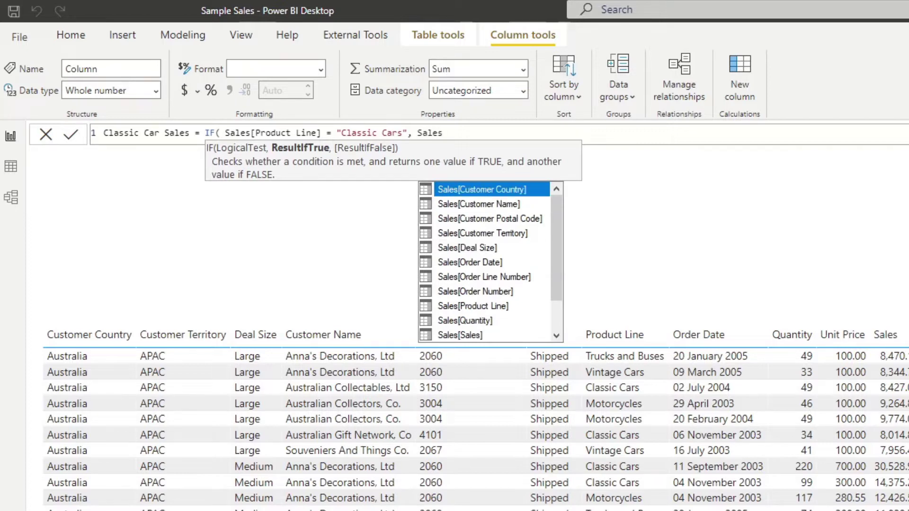
pyautogui.press('Down')
pyautogui.press('Down')
pyautogui.press('Down')
pyautogui.press('Down')
pyautogui.press('Down')
pyautogui.press('Down')
pyautogui.press('Down')
pyautogui.press('Down')
pyautogui.press('Down')
pyautogui.press('Down')
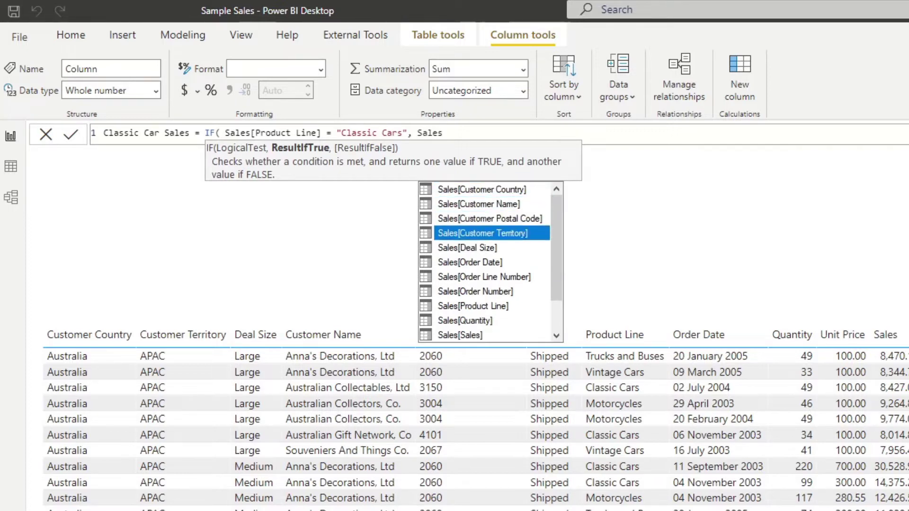
pyautogui.press('Tab')
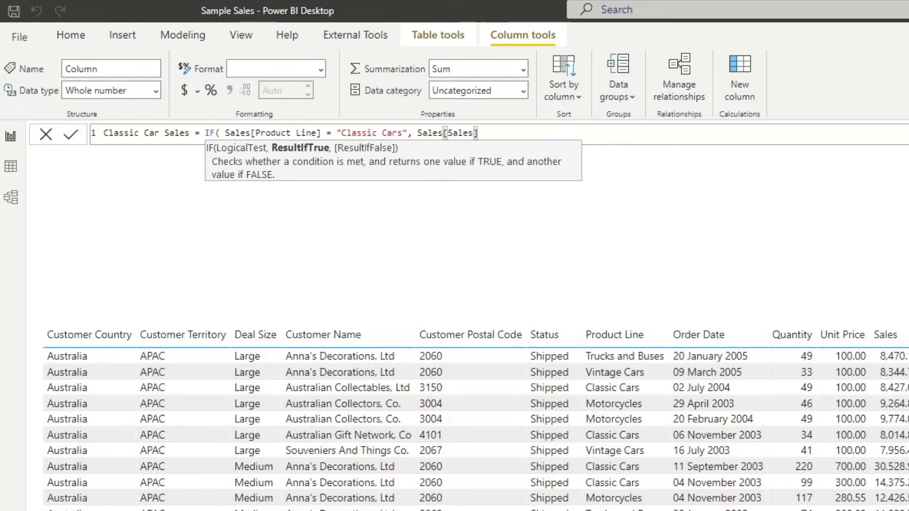
pyautogui.write(')')
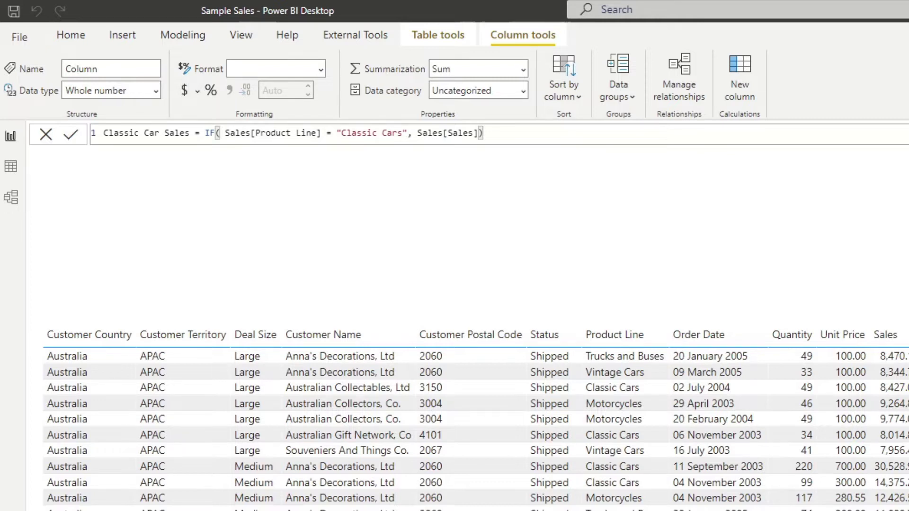
pyautogui.press('Return')
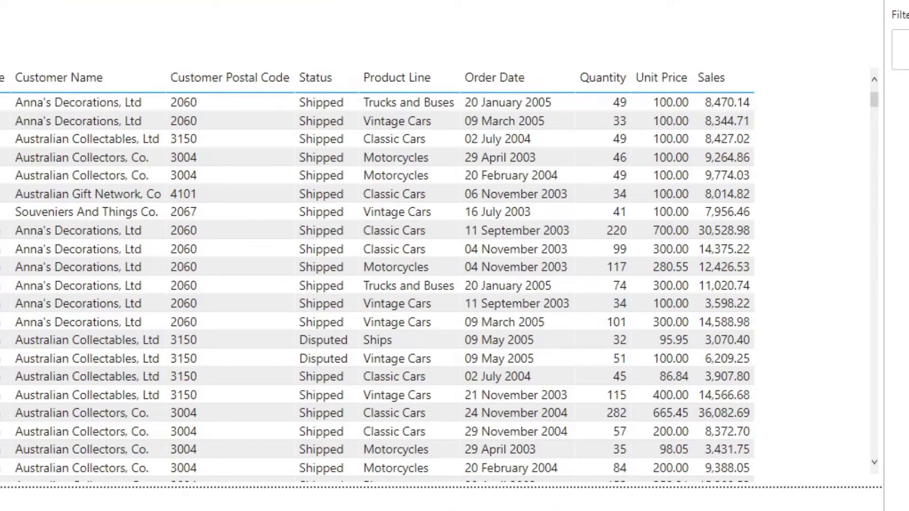
# Step: Add Classic Car Sales to the sales table visual and also show it in a small card above the table
pyautogui.moveTo(907, 201); pyautogui.dragTo(822, 223)
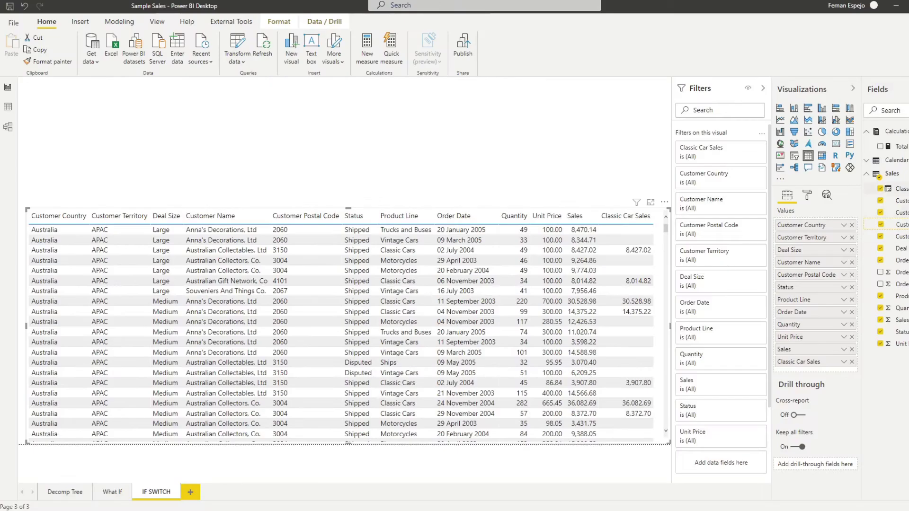
pyautogui.moveTo(900, 189); pyautogui.dragTo(483, 137)
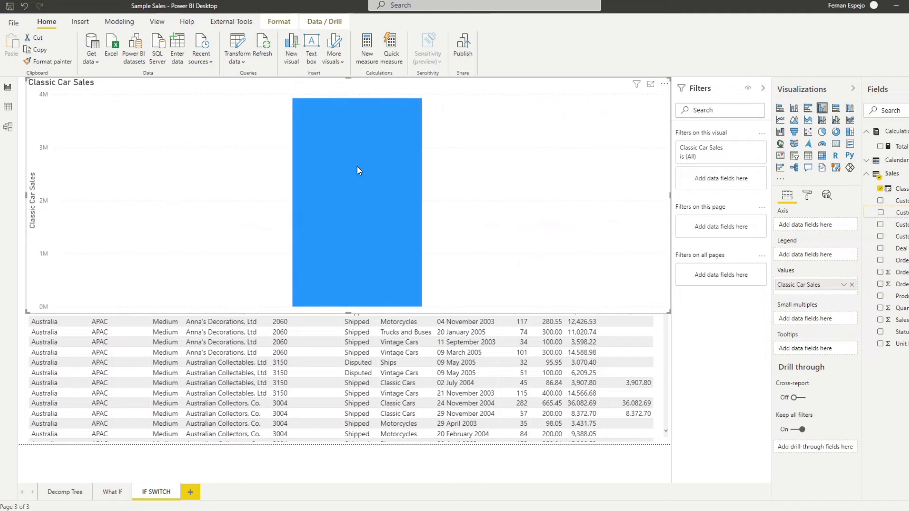
pyautogui.click(836, 143)
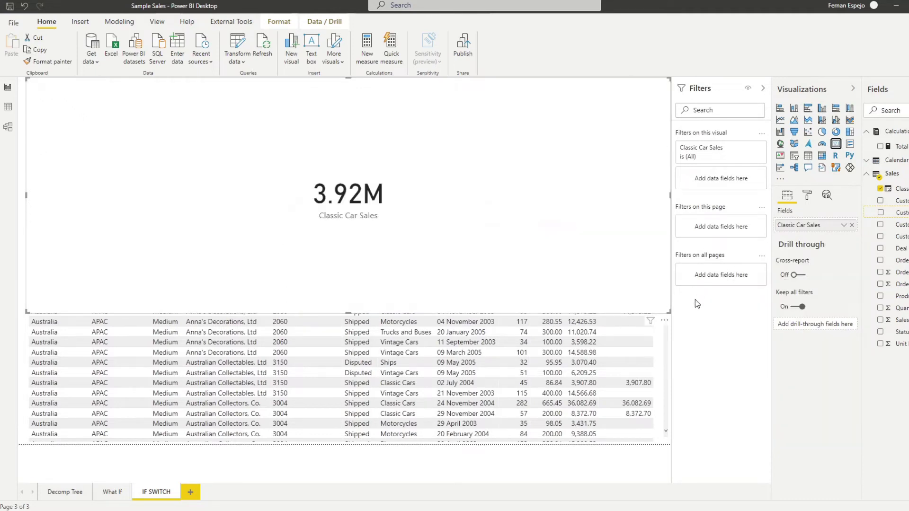
pyautogui.moveTo(669, 312); pyautogui.dragTo(154, 196)
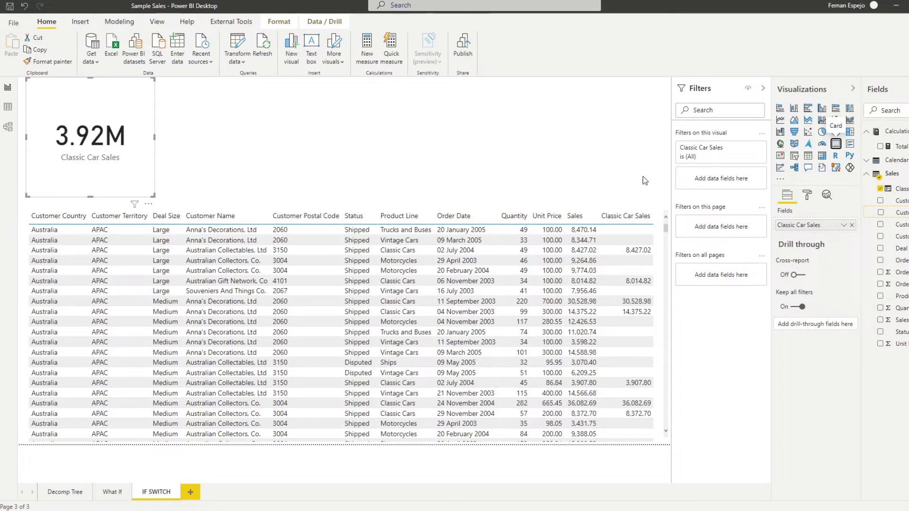
# Step: Copy the whole IF expression from the Classic Car Sales column's formula
pyautogui.click(899, 189)
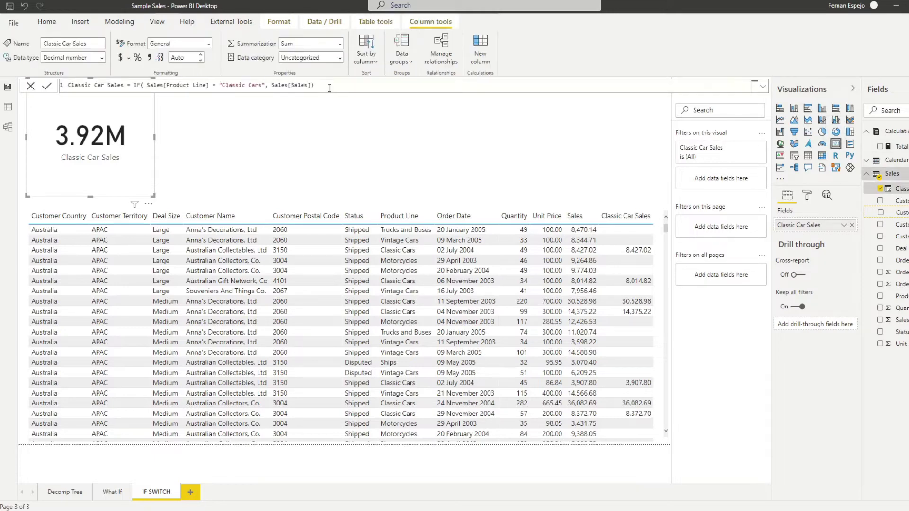
pyautogui.moveTo(329, 85); pyautogui.dragTo(135, 85)
pyautogui.hotkey('ctrl', 'c')
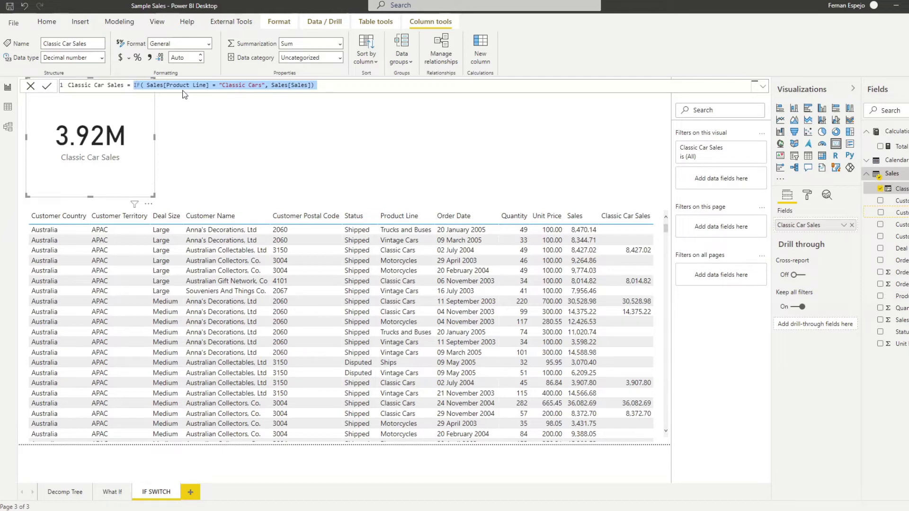
pyautogui.click(594, 142)
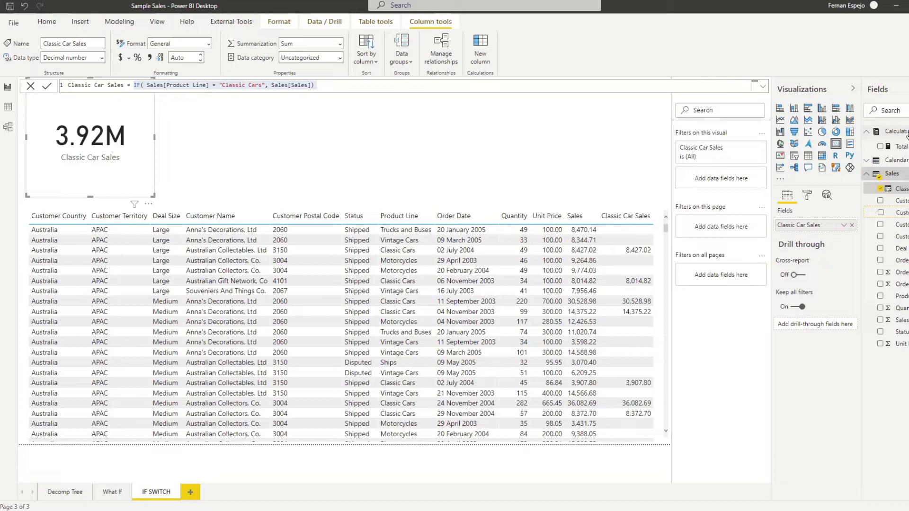
# Step: Create a new measure in the Calculations table named Classic Car Sales Measure
pyautogui.rightClick(904, 148)
pyautogui.press('Escape')
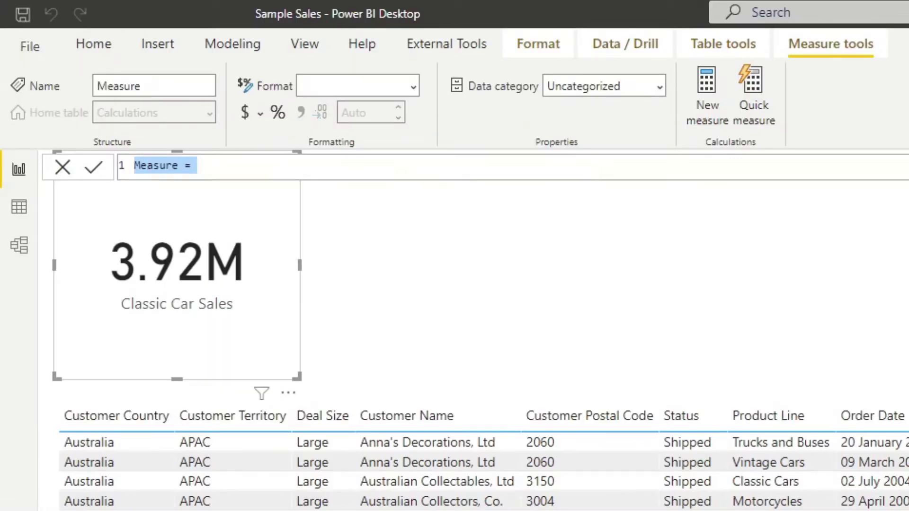
pyautogui.write('Classic Ca')
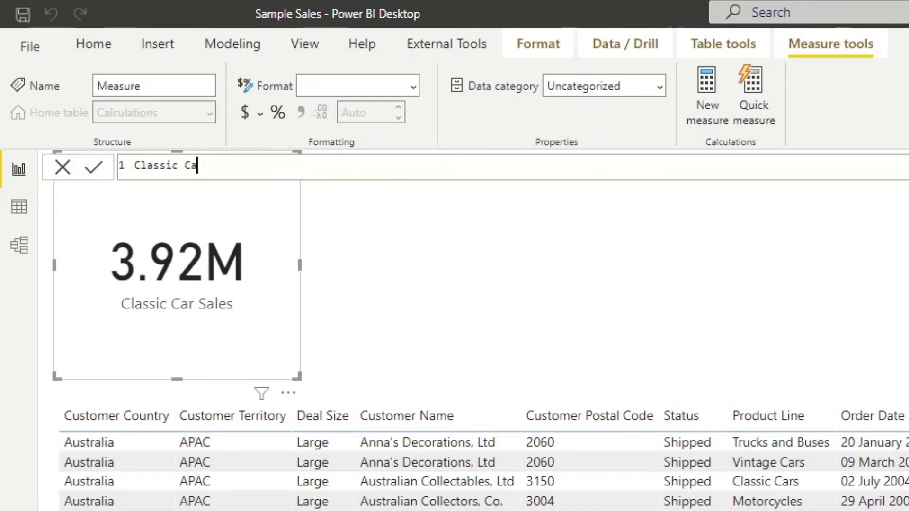
pyautogui.write('r Sales Me')
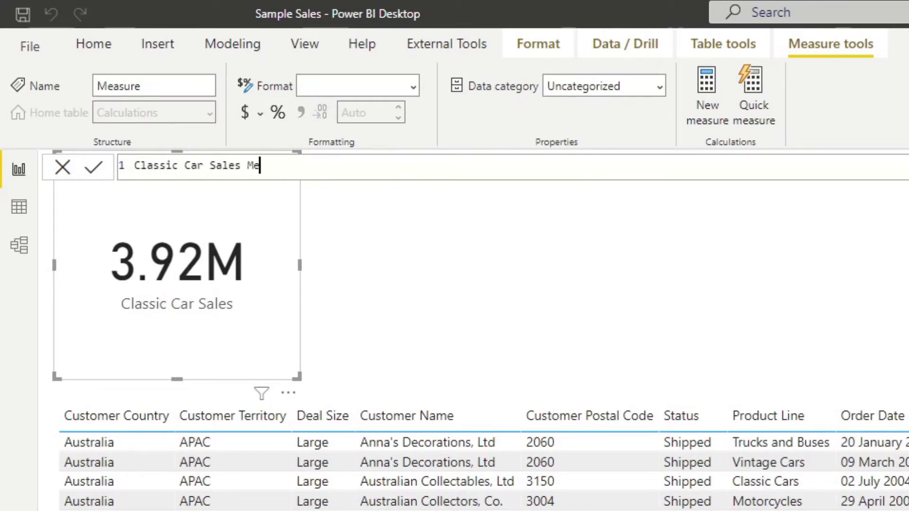
pyautogui.write('asure = IF')
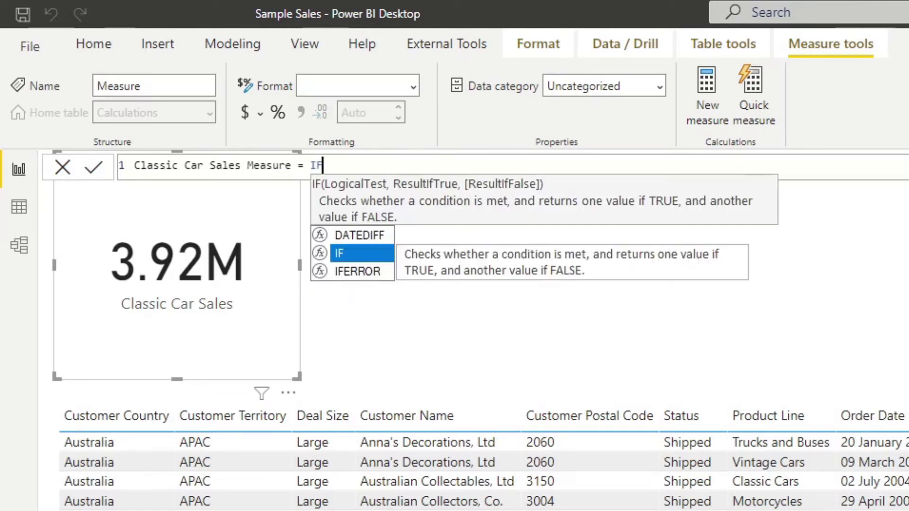
# Step: Try the copied IF expression directly as the formula of Classic Car Sales Measure
pyautogui.write('(')
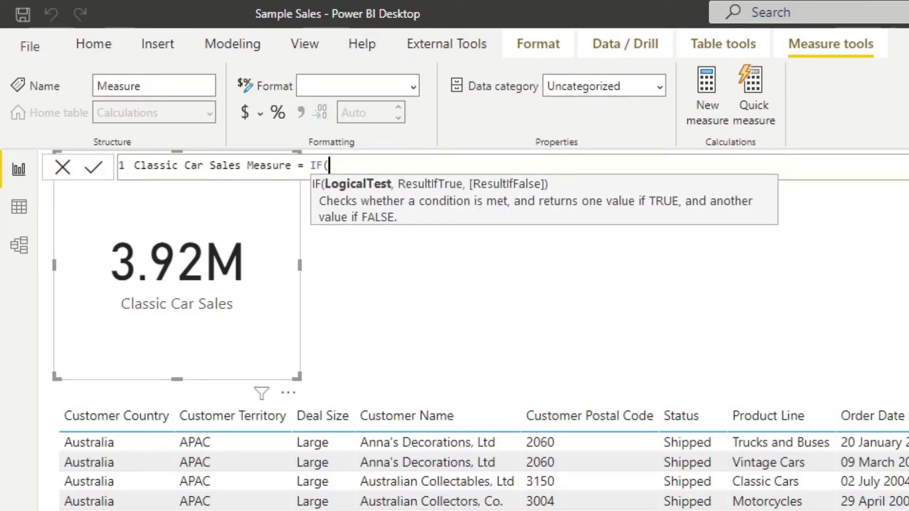
pyautogui.press('BackSpace')
pyautogui.press('BackSpace')
pyautogui.press('BackSpace')
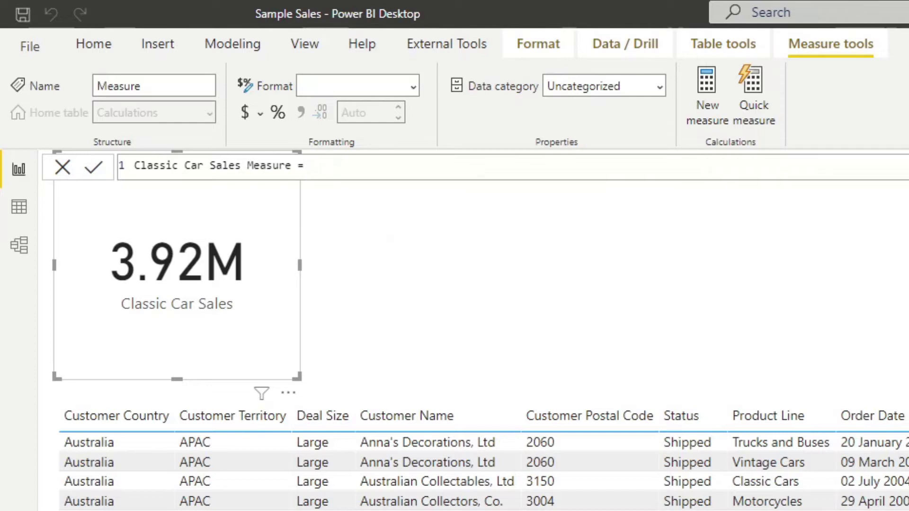
pyautogui.hotkey('ctrl', 'v')
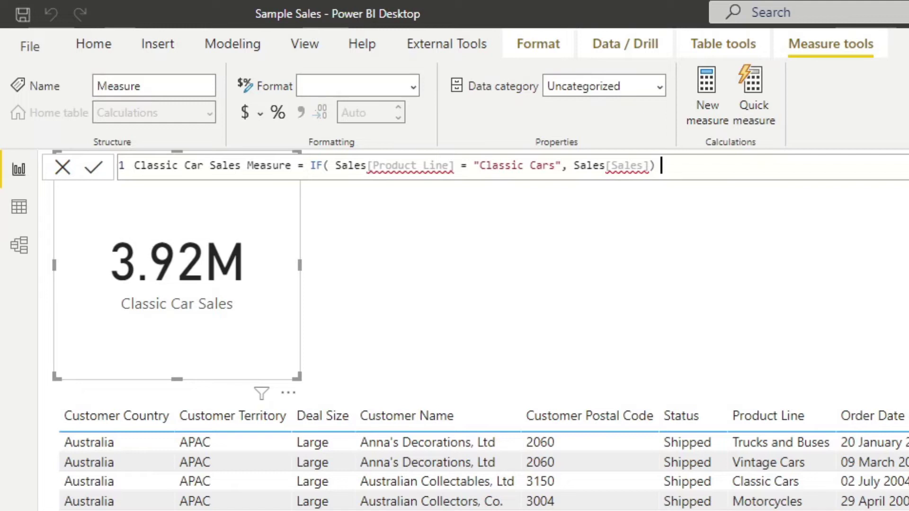
pyautogui.press('BackSpace')
# Step: Replace the formula of Classic Car Sales Measure with a SUMX that iterates over the Sales table
pyautogui.write('Sales Measure = S')
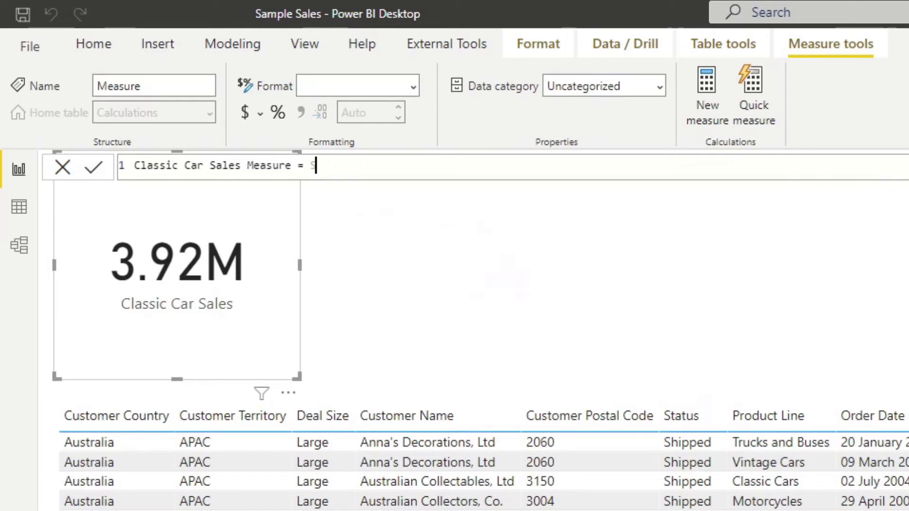
pyautogui.write('UMX( ')
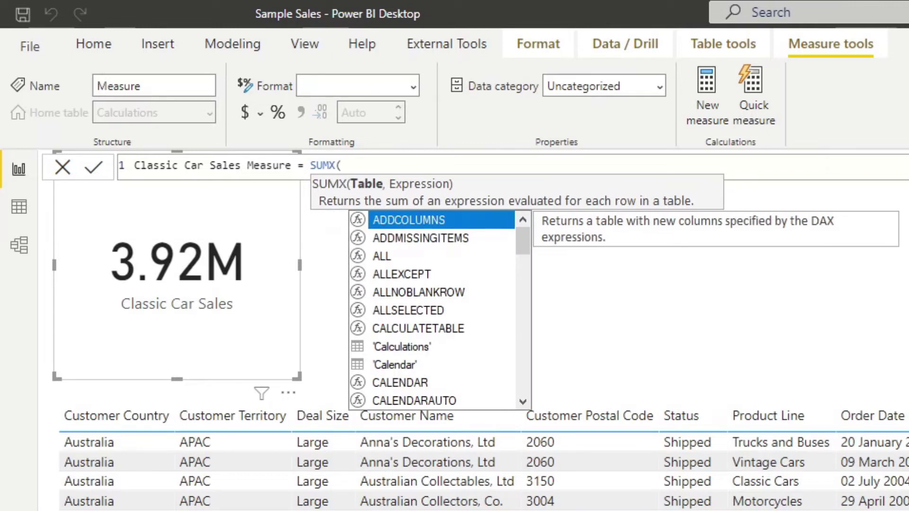
pyautogui.write('Sale')
pyautogui.press('Tab')
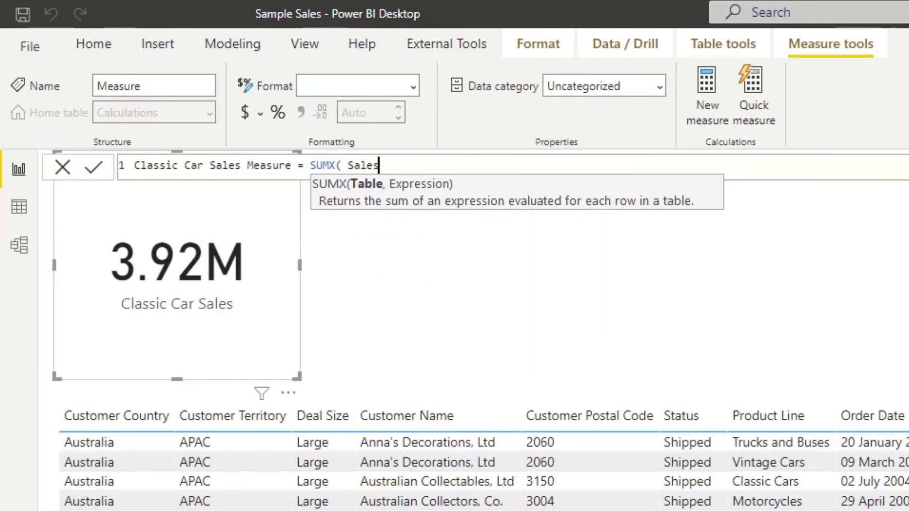
pyautogui.write(',')
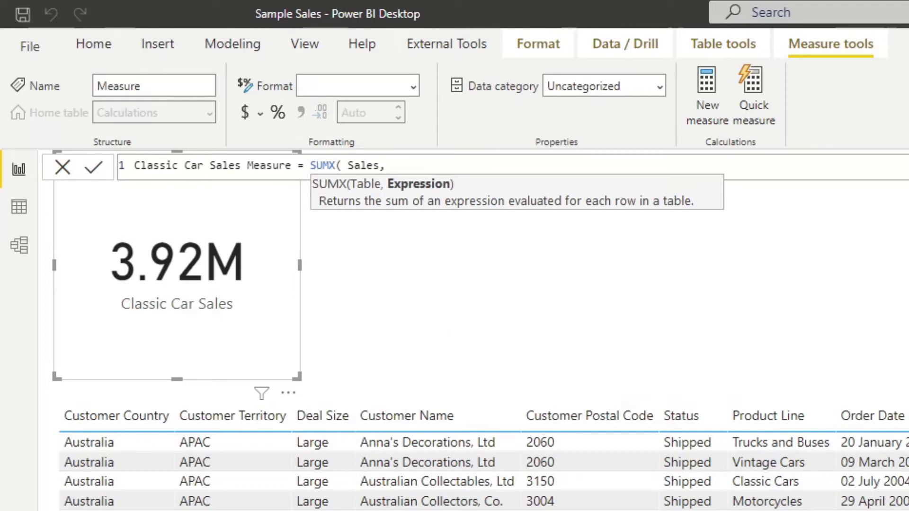
# Step: Insert the copied IF( Sales[Product Line] = "Classic Cars", Sales[Sales]) as the SUMX expression, close the formula and commit the measure
pyautogui.write('IF( Sales[Product Line] = "Classic Cars", Sales[Sales])')
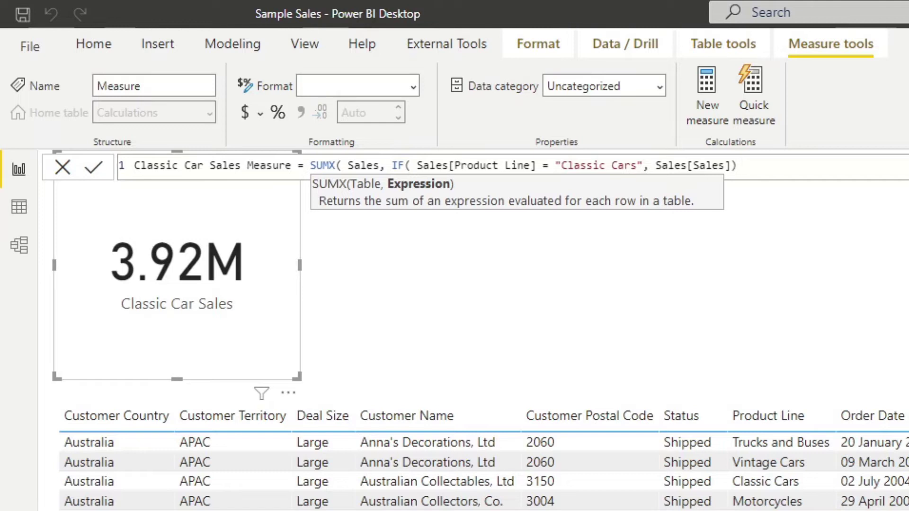
pyautogui.hotkey('ctrl', 'z')
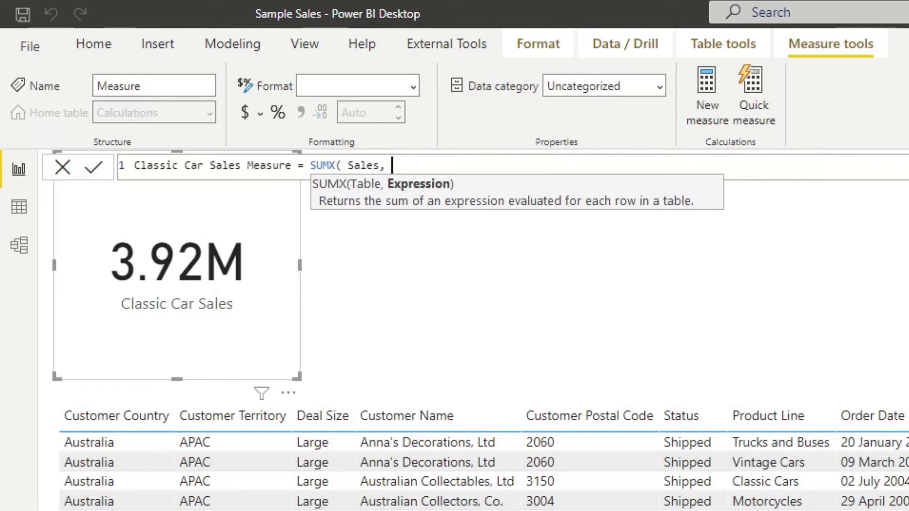
pyautogui.write('IF( Sales[Product Line] = "Classic Cars", Sales[Sales])')
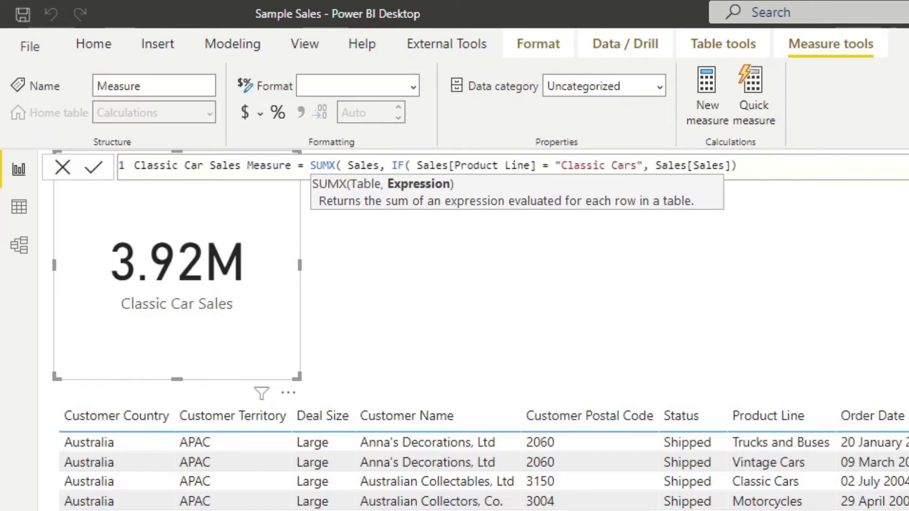
pyautogui.write(')')
pyautogui.press('Return')
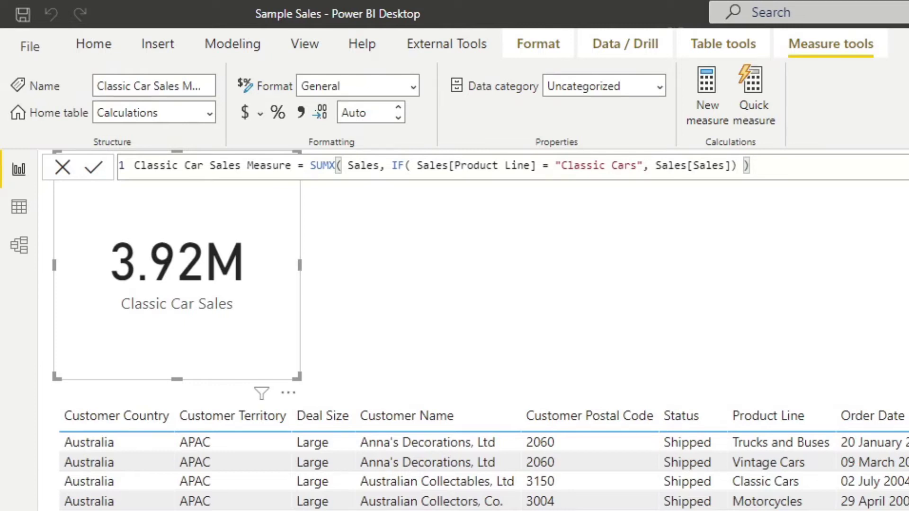
# Step: Show Classic Car Sales Measure as a card beside the Classic Car Sales card and narrow it to a similar size
pyautogui.click(556, 244)
pyautogui.moveTo(900, 146); pyautogui.dragTo(289, 134)
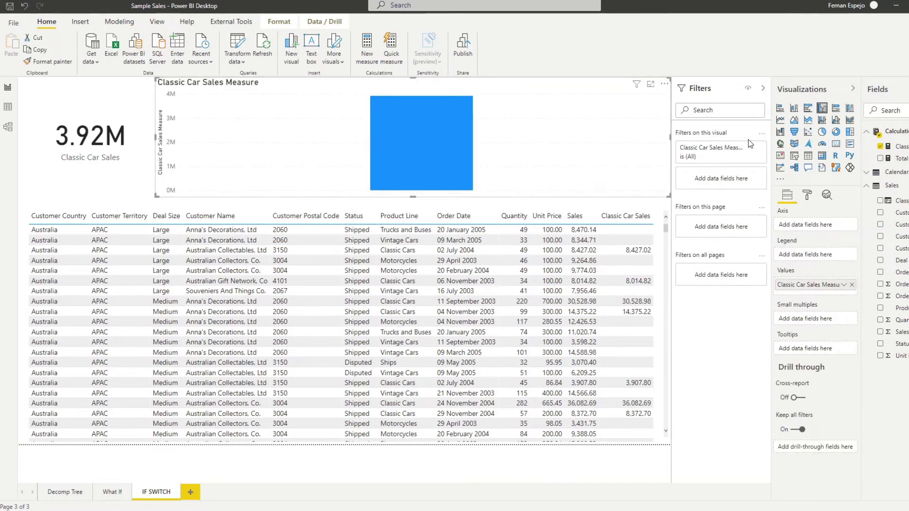
pyautogui.click(835, 143)
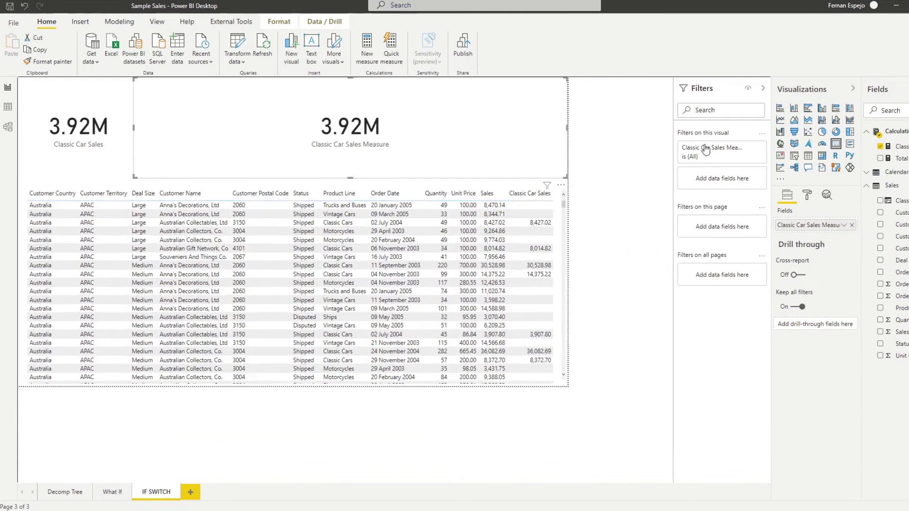
pyautogui.moveTo(680, 138); pyautogui.dragTo(317, 152)
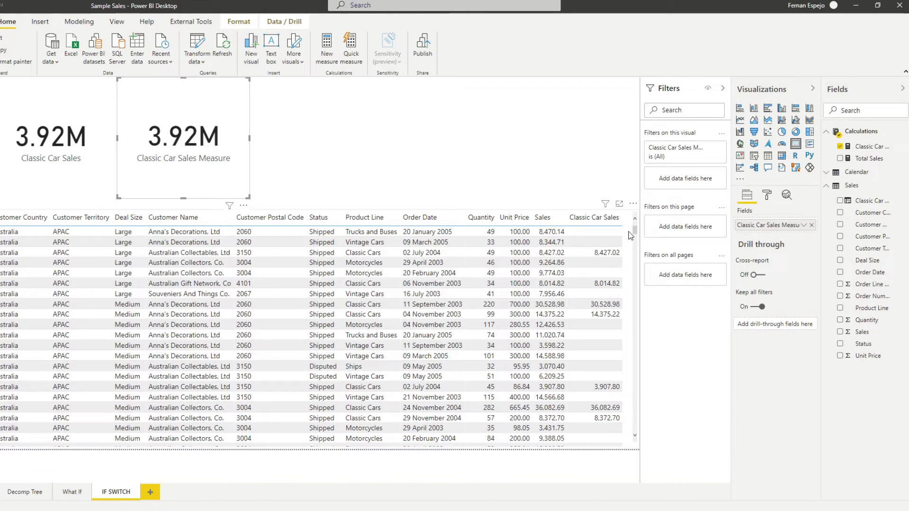
# Step: Create a calculated column named Cars in the Sales table from the copied IF expression for Classic Cars
pyautogui.rightClick(852, 186)
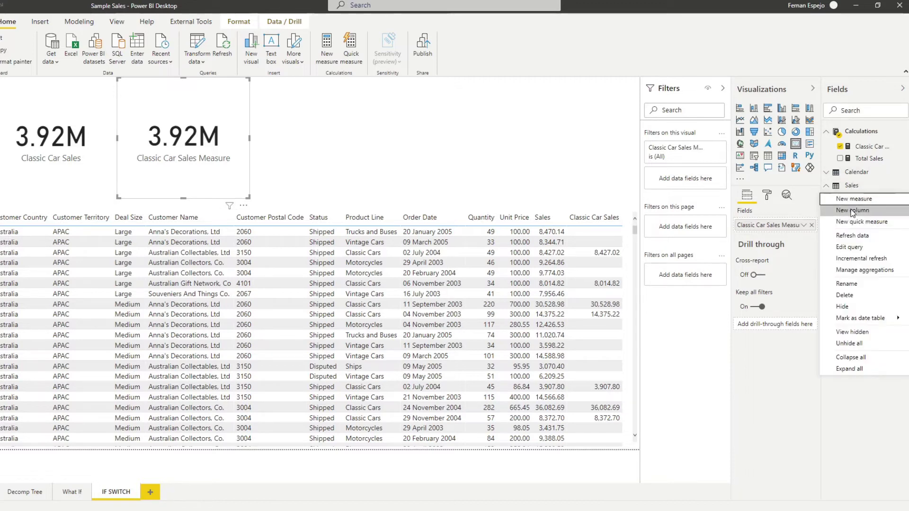
pyautogui.click(852, 211)
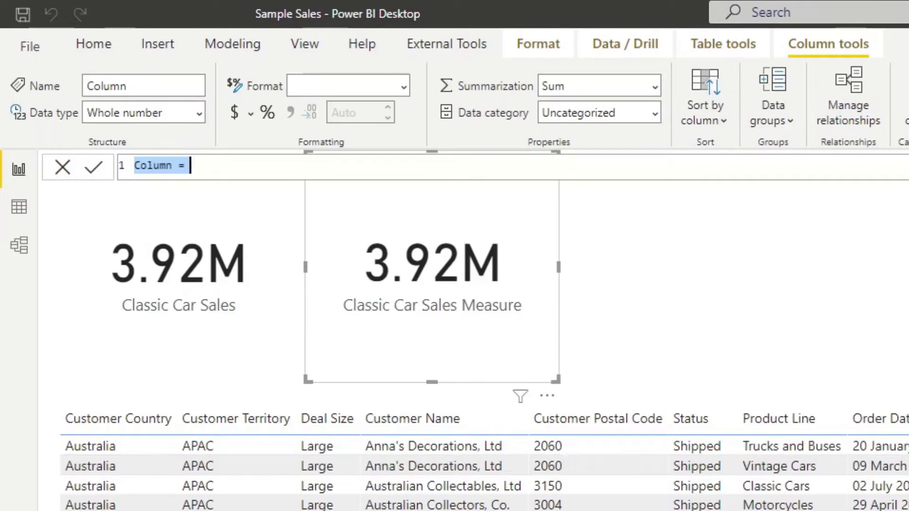
pyautogui.write('Cars = IF(')
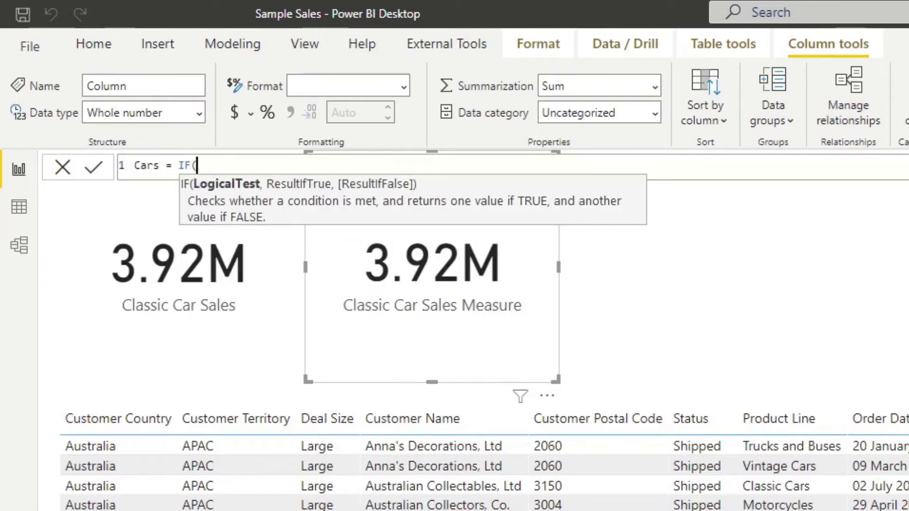
pyautogui.press('BackSpace')
pyautogui.press('BackSpace')
pyautogui.press('BackSpace')
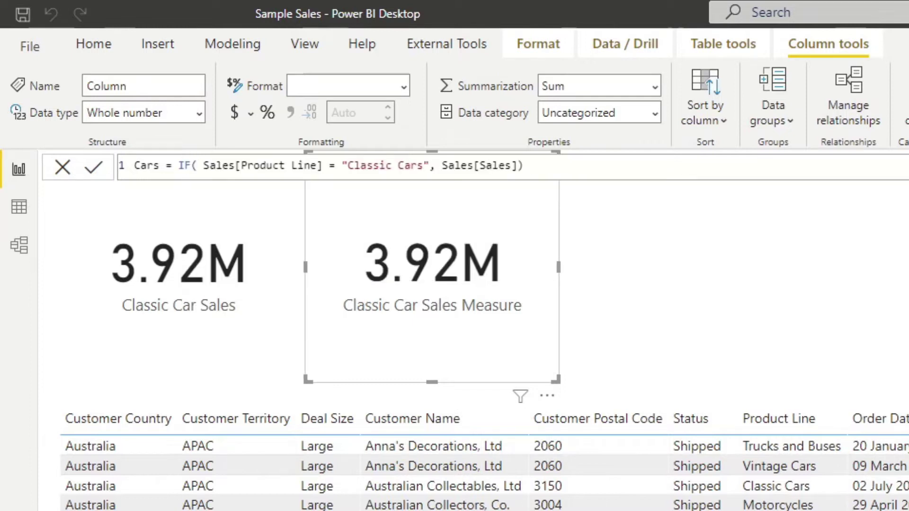
# Step: Extend the Cars condition with || Sales[Product Line] = "Vintage Cars", and show Cars in the sales table visual instead of Classic Car Sales
pyautogui.click(430, 167)
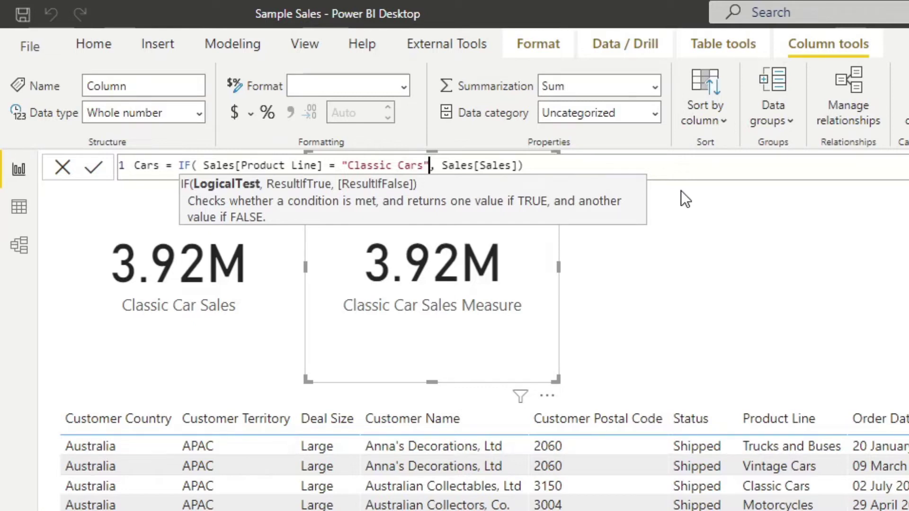
pyautogui.write('||')
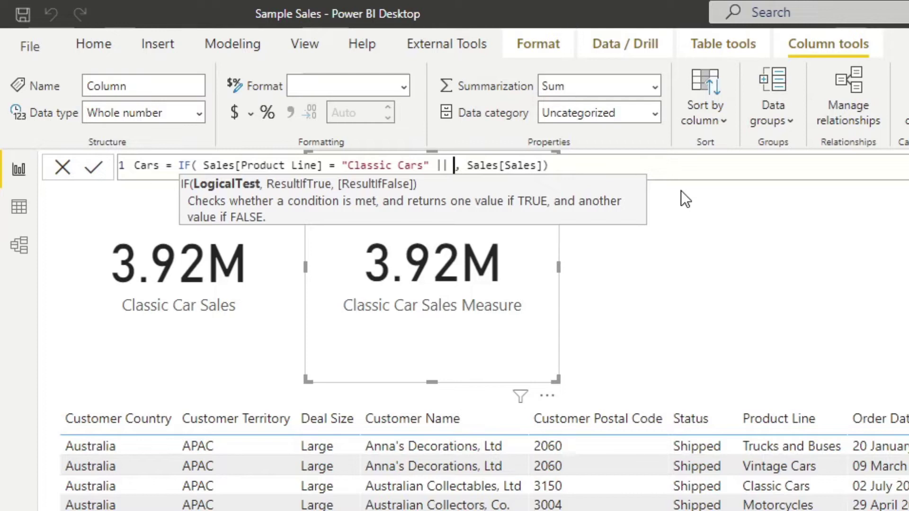
pyautogui.write('produ')
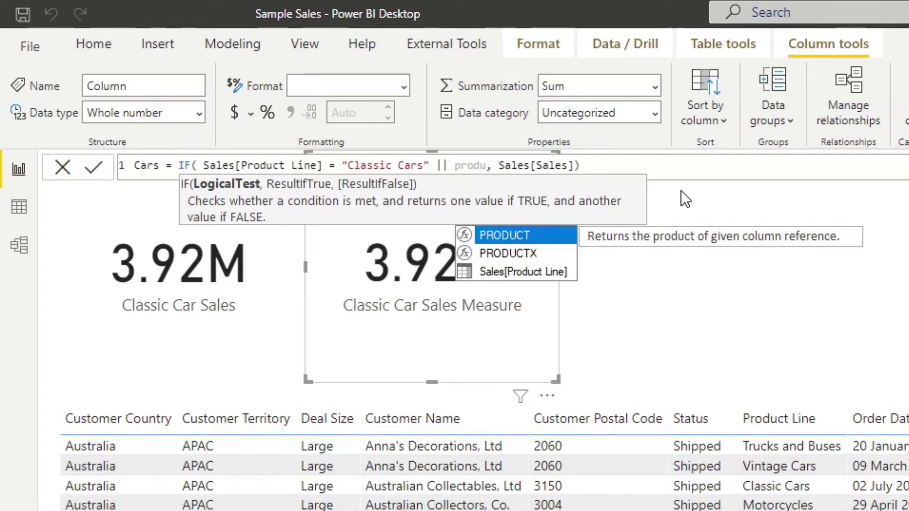
pyautogui.press('Down')
pyautogui.press('Down')
pyautogui.press('Tab')
pyautogui.write('= ""')
pyautogui.press('Left')
pyautogui.write('Vintage')
pyautogui.write(' Cars')
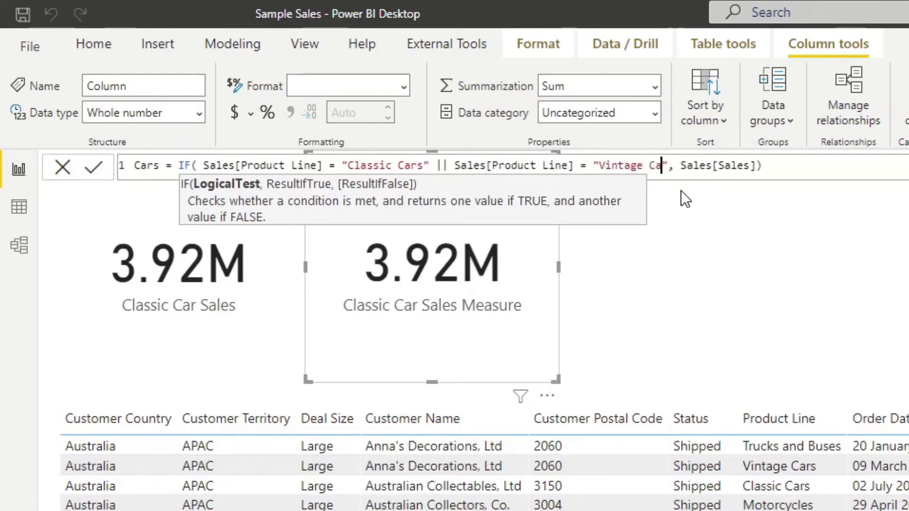
pyautogui.press('Return')
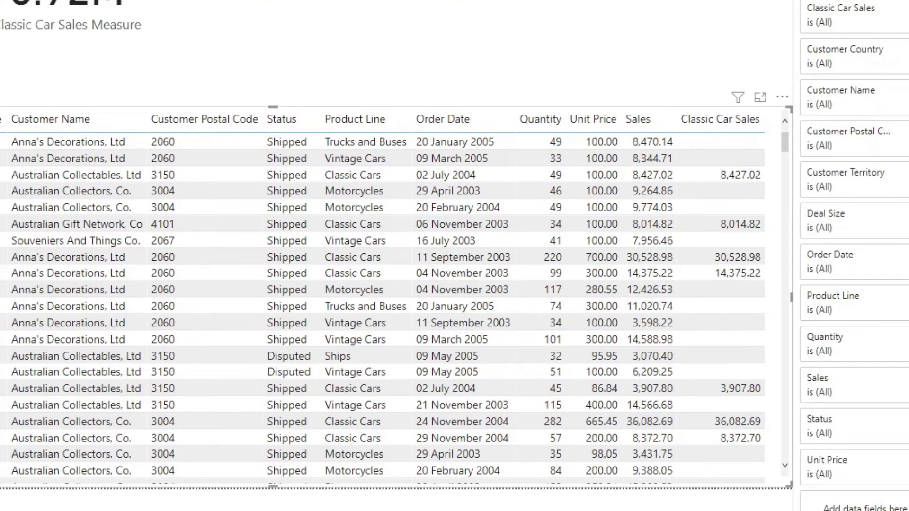
pyautogui.moveTo(890, 169); pyautogui.dragTo(704, 256)
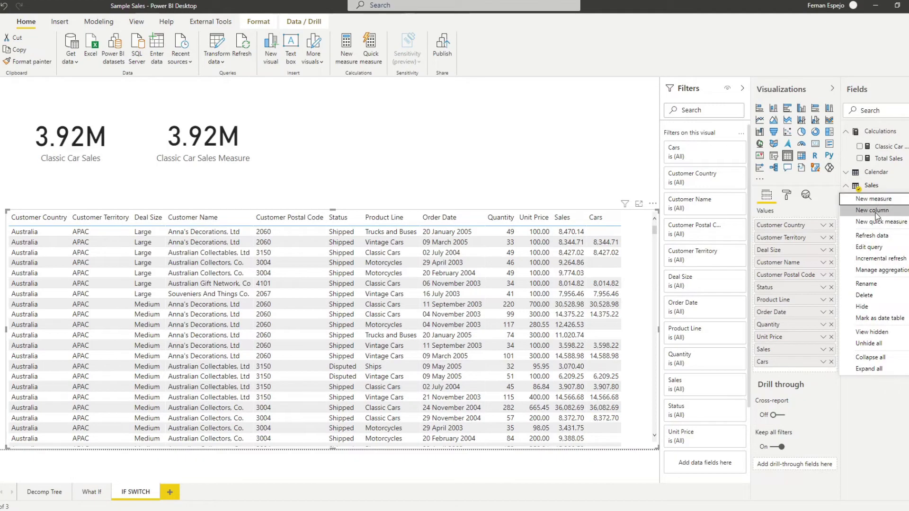
# Step: Add a calculated column named Transport Type to the Sales table and begin its formula with an IF function
pyautogui.press('Escape')
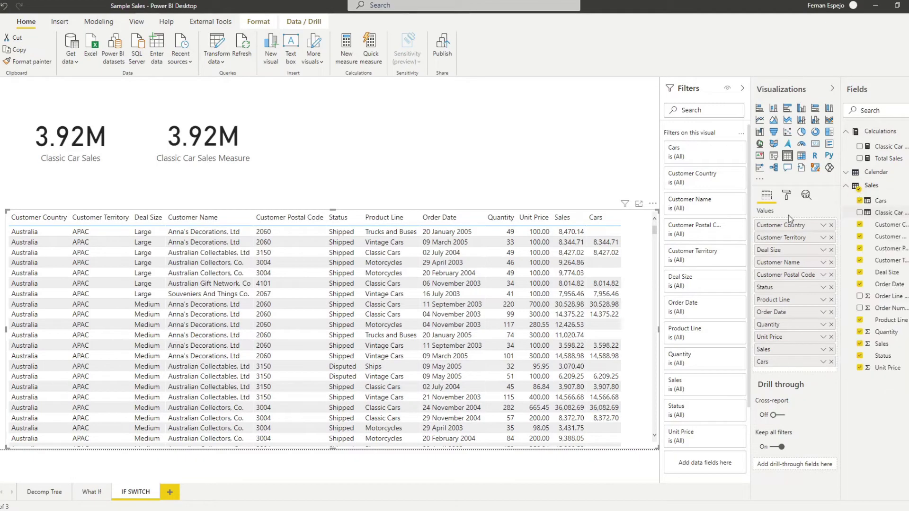
pyautogui.click(640, 186)
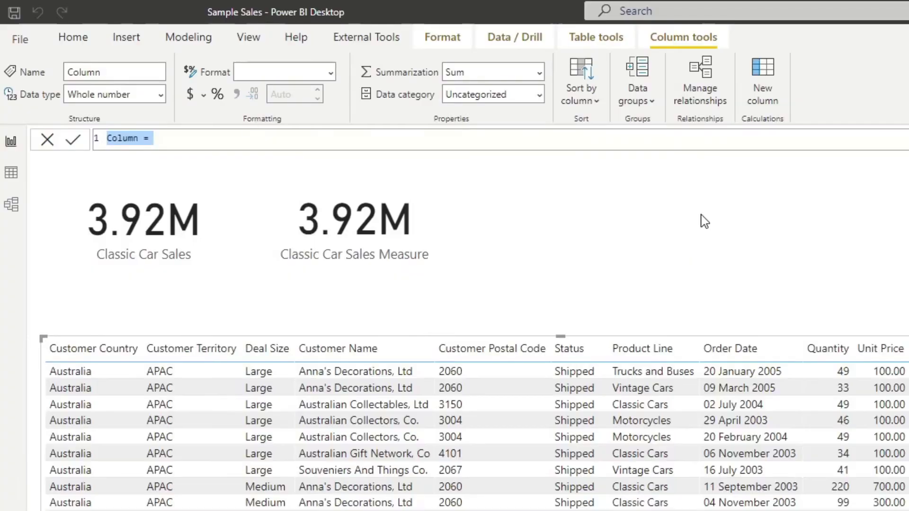
pyautogui.write('Transp')
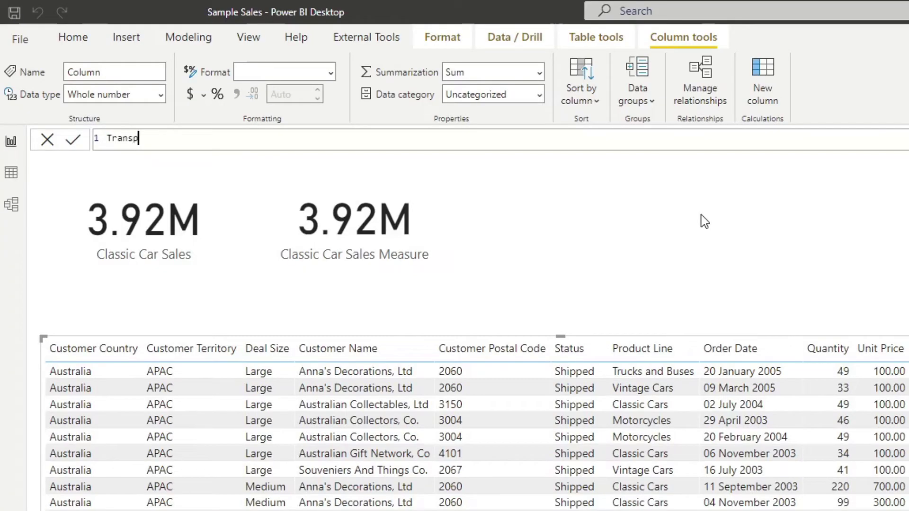
pyautogui.write('ort Type = IF( ')
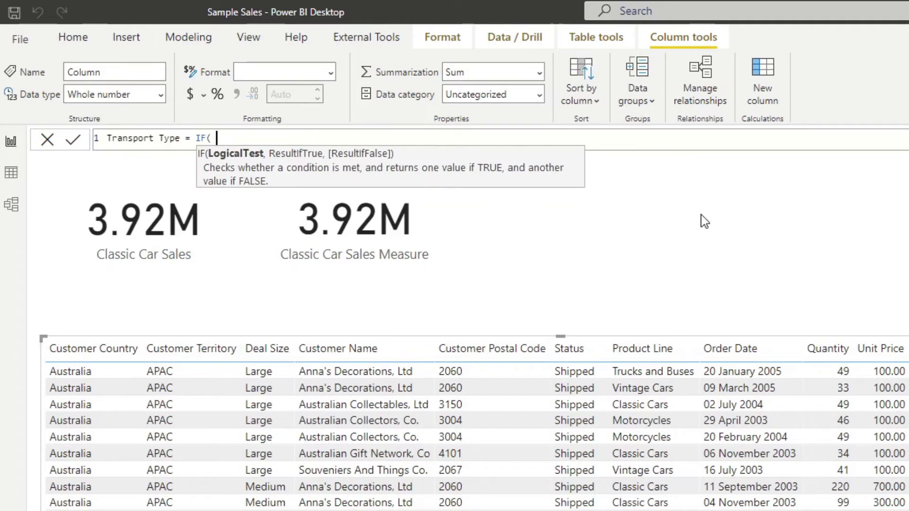
# Step: Enter Sales[Product Line] = "Vintage Cars" as the logical test of the Transport Type formula
pyautogui.write('produ')
pyautogui.press('Down')
pyautogui.press('Down')
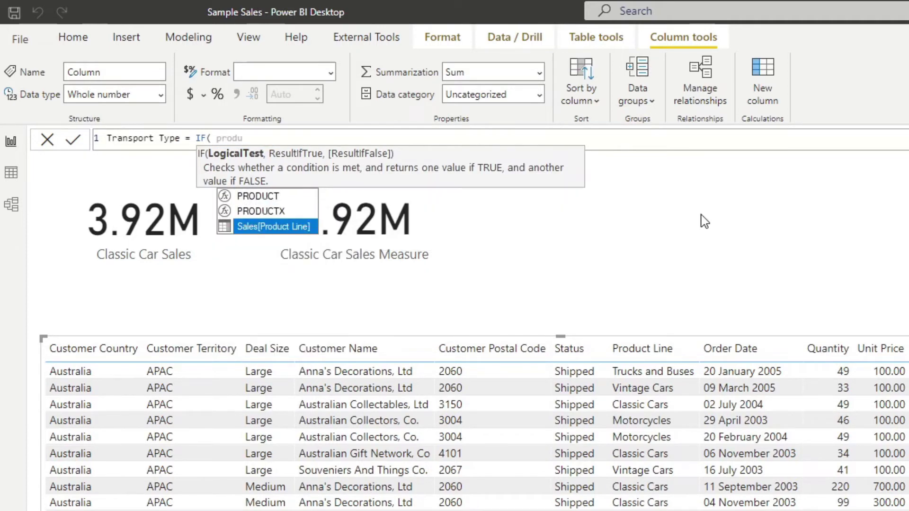
pyautogui.press('Tab')
pyautogui.write('= "Vint')
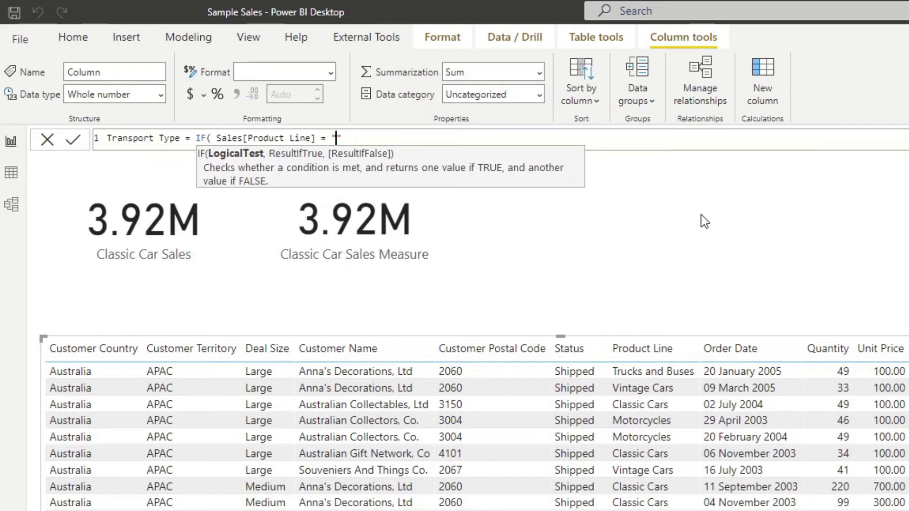
pyautogui.write('age Cars "')
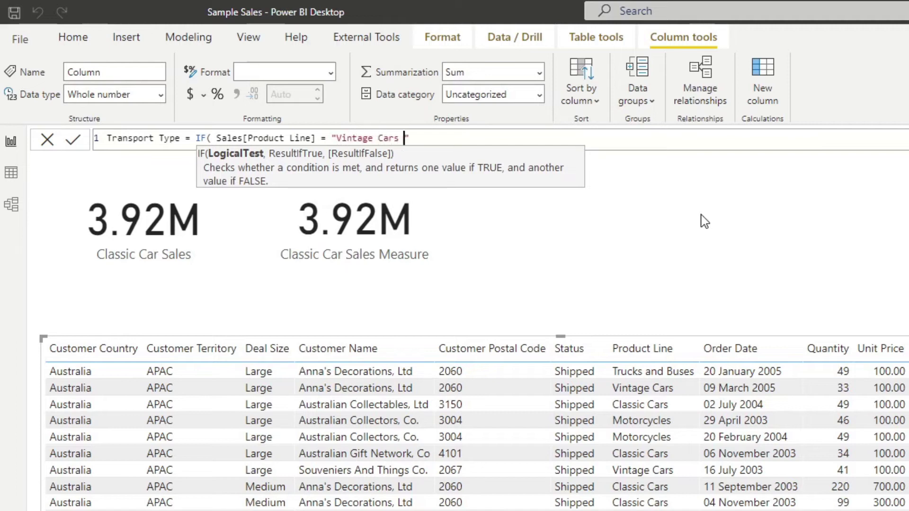
pyautogui.press('Left')
pyautogui.press('BackSpace')
pyautogui.press('Right')
pyautogui.press('BackSpace')
# Step: Have the Transport Type formula return "Land" when true and "Not Land" otherwise, and commit the column
pyautogui.write(', "Land')
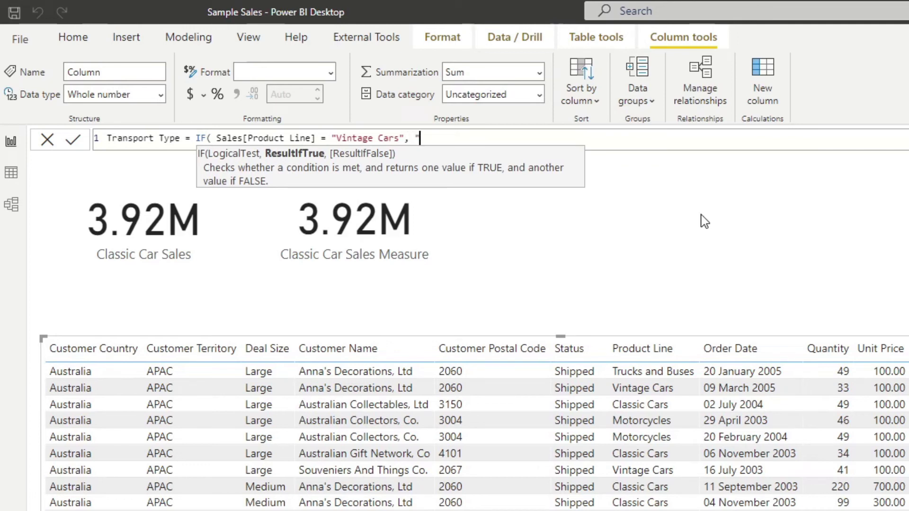
pyautogui.write('", ')
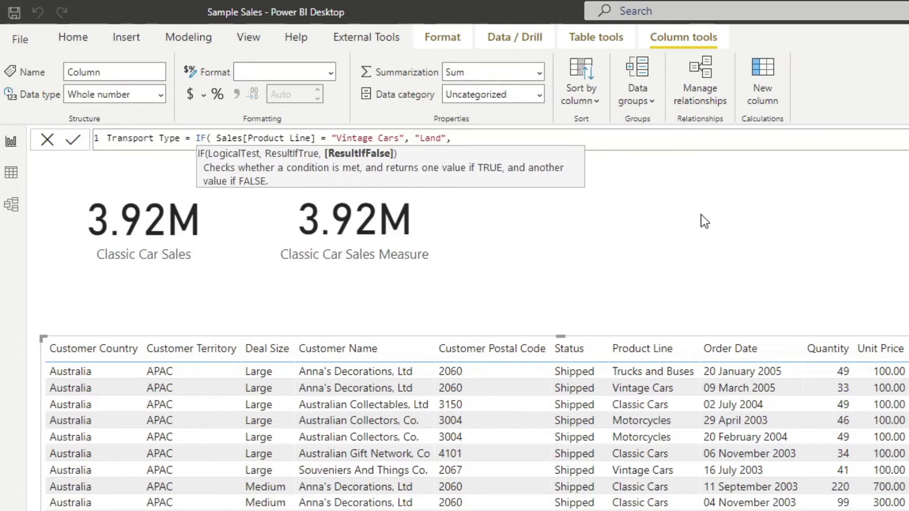
pyautogui.write('"Not Land")')
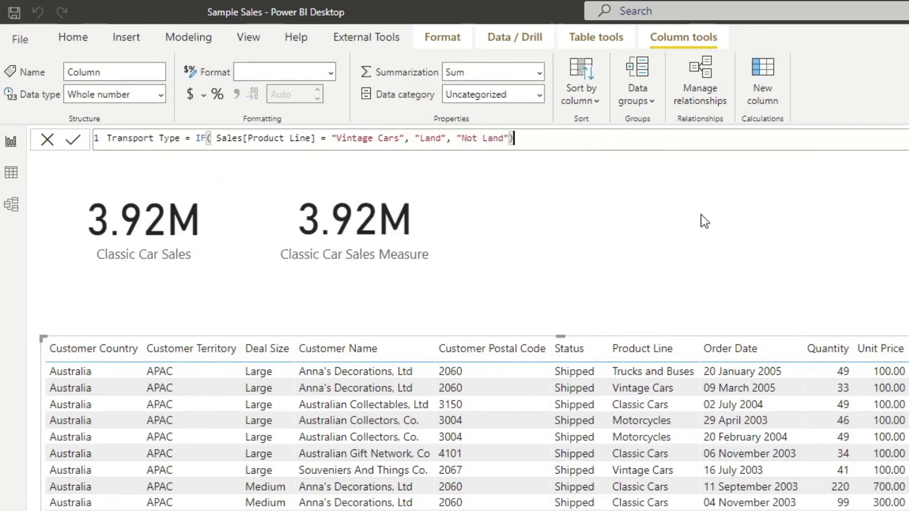
pyautogui.press('Return')
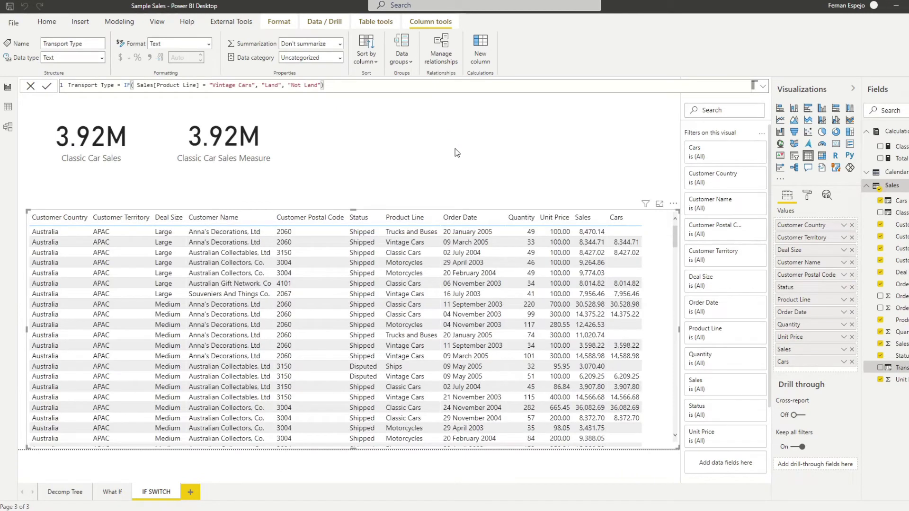
# Step: Add Transport Type to the sales table visual and remove the Cars column from it
pyautogui.moveTo(908, 372); pyautogui.dragTo(608, 327)
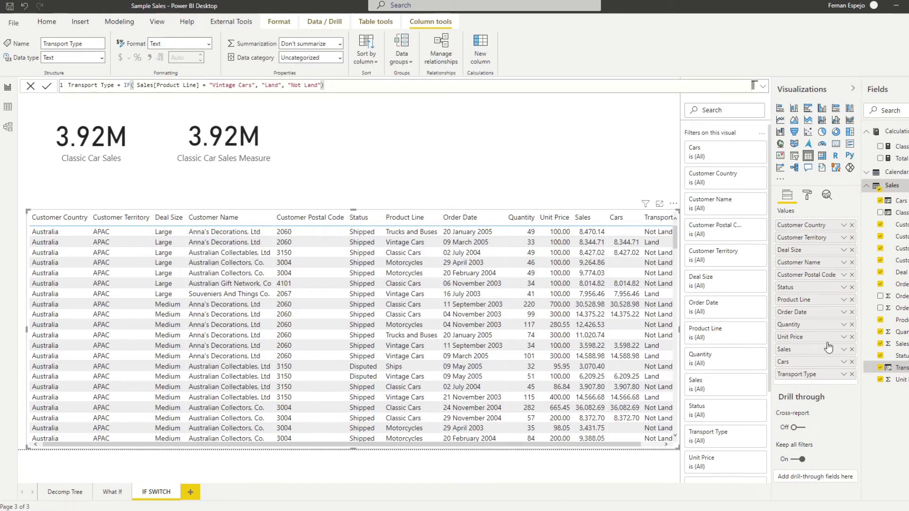
pyautogui.click(852, 362)
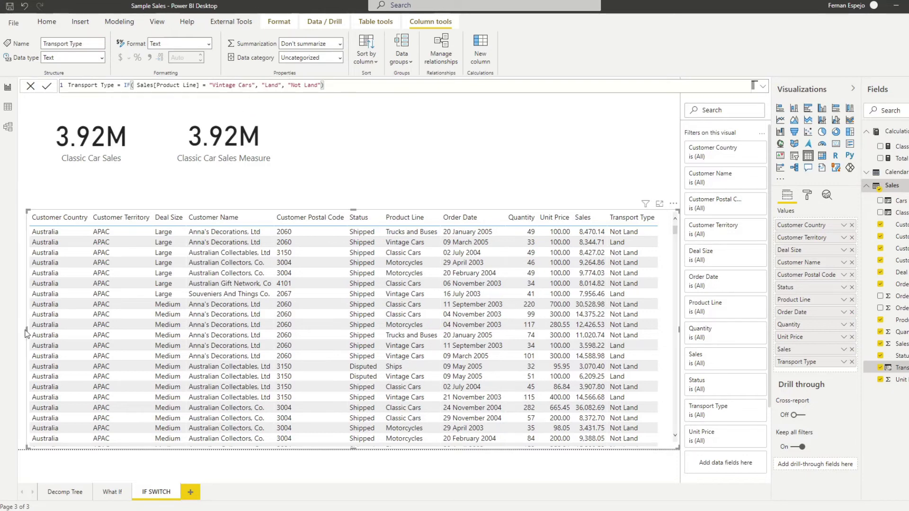
# Step: Narrow the sales table visual from its left edge and list Product Line in a new table visual in the freed space
pyautogui.moveTo(38, 333); pyautogui.dragTo(114, 327)
pyautogui.click(94, 319)
pyautogui.moveTo(900, 320); pyautogui.dragTo(87, 279)
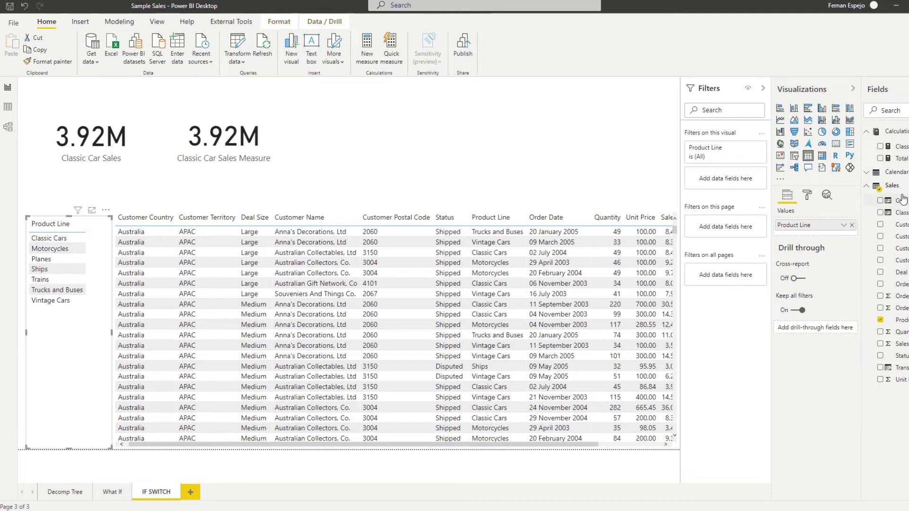
# Step: Extend the Transport Type column's logical test with || Sales[Product Line] = "Classic Cars" and commit the formula
pyautogui.click(906, 370)
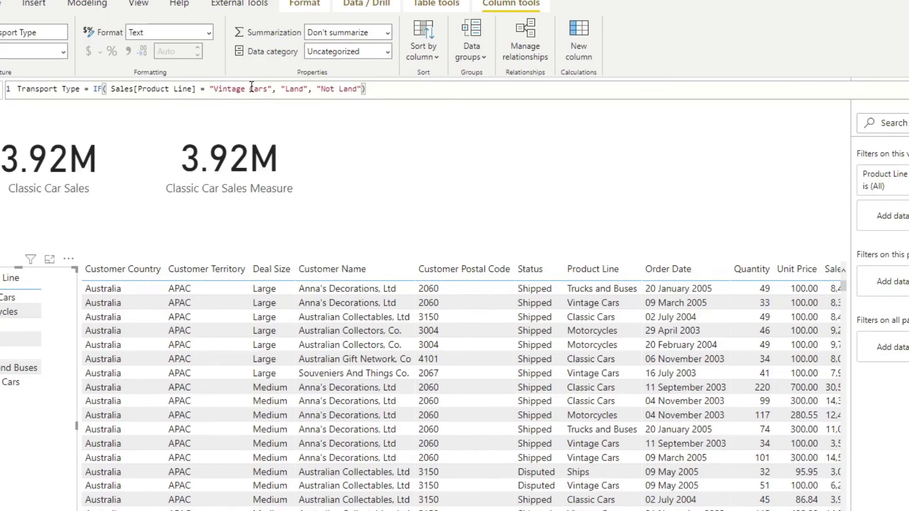
pyautogui.click(273, 89)
pyautogui.write('|| Sales[')
pyautogui.write('Prod')
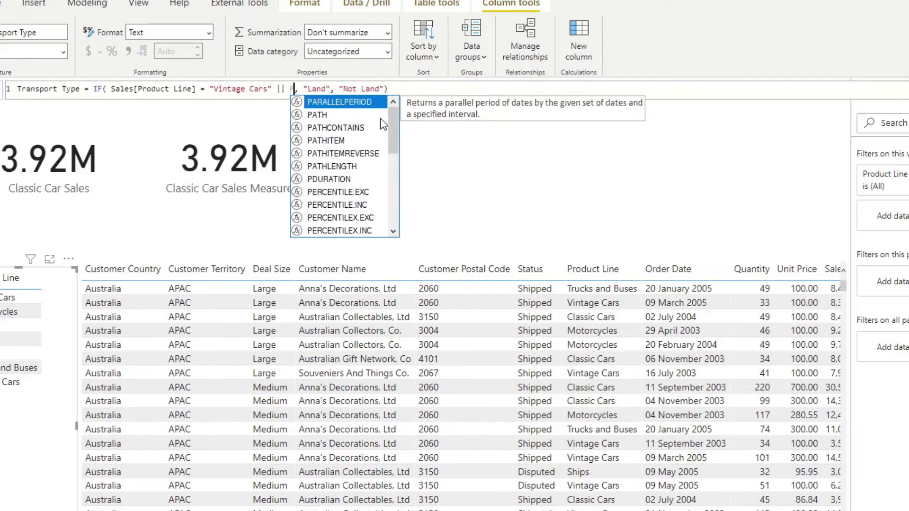
pyautogui.press('Down')
pyautogui.press('Down')
pyautogui.press('Tab')
pyautogui.write('= "')
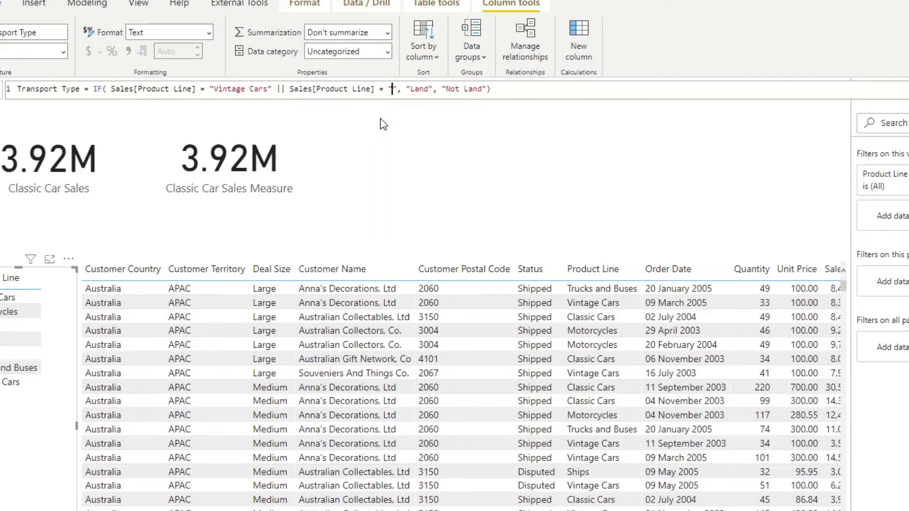
pyautogui.write('Classic Cars')
pyautogui.press('Return')
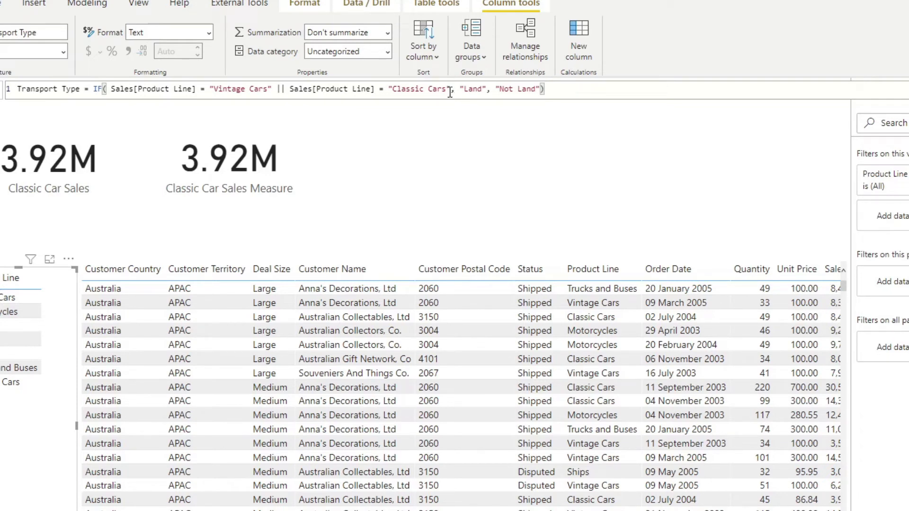
# Step: Add Sales[Product Line] conditions for "Motorcycles", "Trains" and "Trucks and Buses" to the Transport Type formula and commit it
pyautogui.click(450, 90)
pyautogui.write('|| Sales[Product Line] = "Motorcycles",')
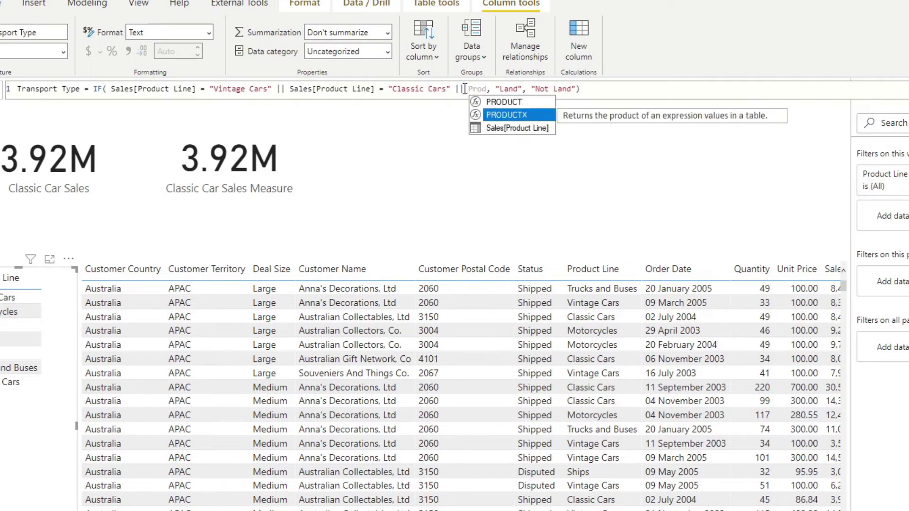
pyautogui.press('BackSpace')
pyautogui.press('BackSpace')
pyautogui.write('|| Sales[Product Line] = "Trains", Sales[Product Line] = "Trucks and Buses" ||')
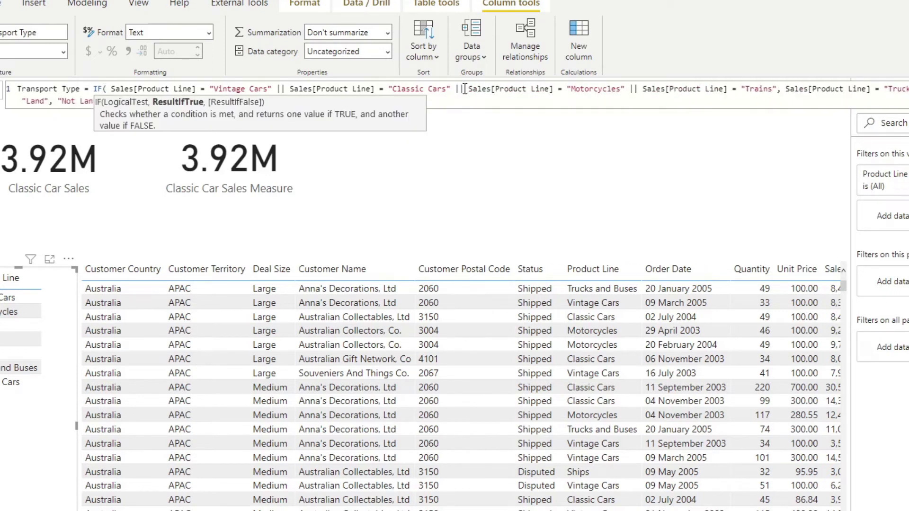
pyautogui.press('BackSpace')
pyautogui.press('BackSpace')
pyautogui.press('BackSpace')
pyautogui.press('BackSpace')
pyautogui.press('Return')
# Step: Replace the comma before the "Trucks and Buses" condition with || and commit the Transport Type formula
pyautogui.click(779, 90)
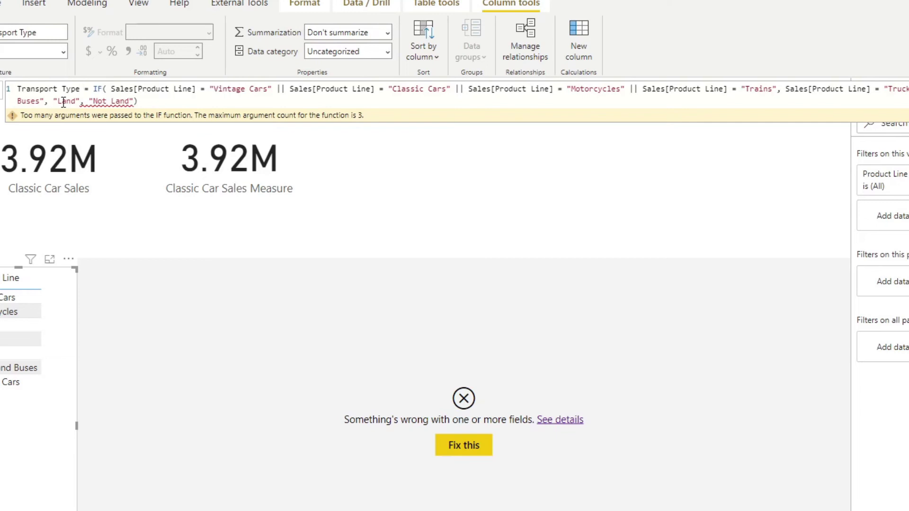
pyautogui.press('BackSpace')
pyautogui.write('||')
pyautogui.press('Return')
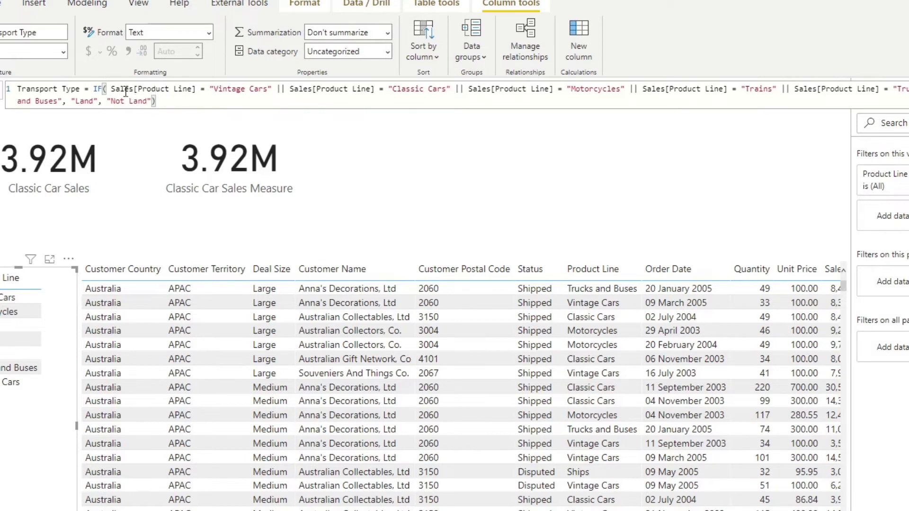
# Step: Break the Transport Type formula into lines before IF and before the "Classic Cars" and "Motorcycles" conditions
pyautogui.click(98, 90)
pyautogui.hotkey('shift', 'Return')
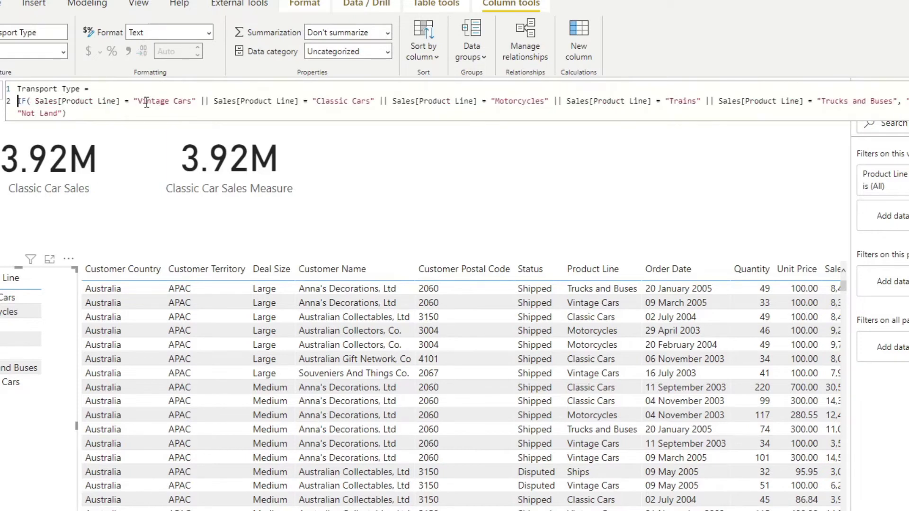
pyautogui.click(124, 102)
pyautogui.click(199, 100)
pyautogui.hotkey('shift', 'Return')
pyautogui.click(194, 113)
pyautogui.hotkey('shift', 'Return')
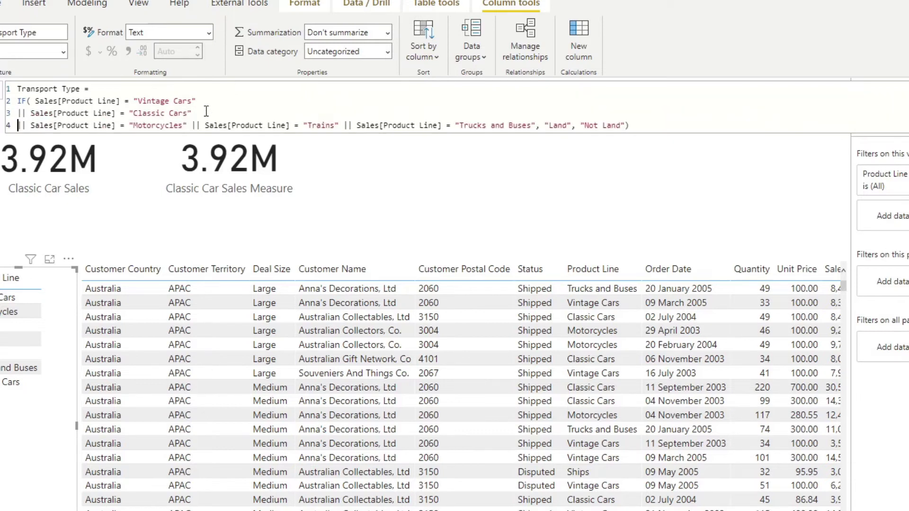
# Step: Put the "Trains" and "Trucks and Buses" conditions, both results and the closing parenthesis of the formula on their own lines
pyautogui.click(190, 126)
pyautogui.hotkey('shift', 'Return')
pyautogui.click(172, 138)
pyautogui.hotkey('shift', 'Return')
pyautogui.click(211, 150)
pyautogui.hotkey('shift', 'Return')
pyautogui.click(54, 162)
pyautogui.hotkey('shift', 'Return')
pyautogui.click(104, 170)
pyautogui.press('Left')
pyautogui.hotkey('shift', 'Return')
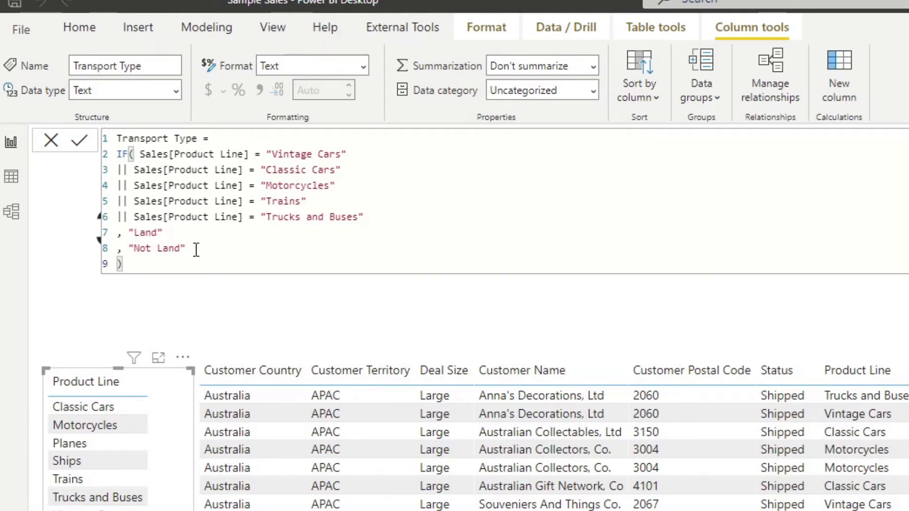
# Step: Replace the "Not Land" result with a nested IF function whose closing parenthesis sits on its own indented line
pyautogui.moveTo(196, 250); pyautogui.dragTo(128, 249)
pyautogui.press('BackSpace')
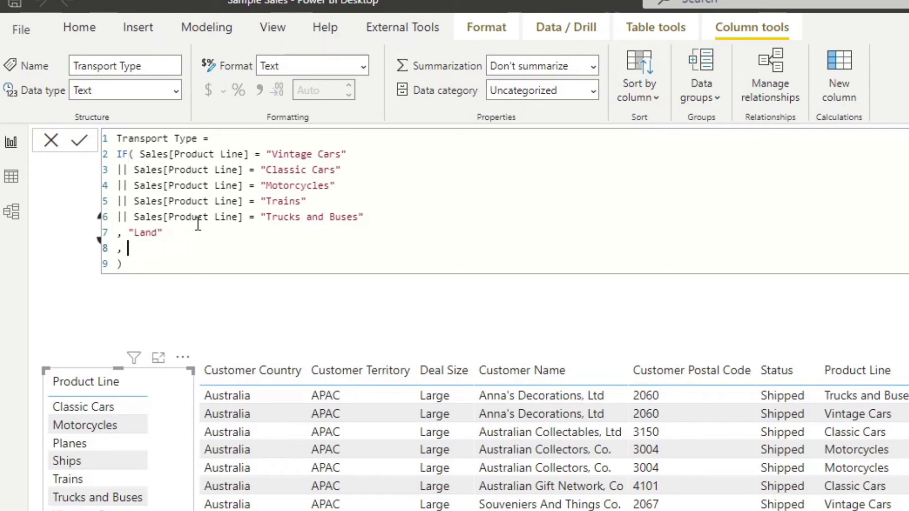
pyautogui.write('IF (')
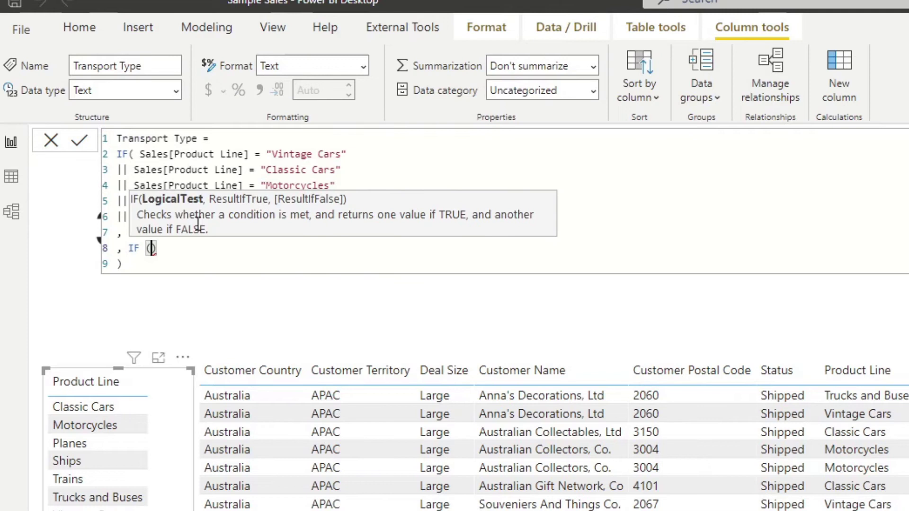
pyautogui.hotkey('shift', 'Return')
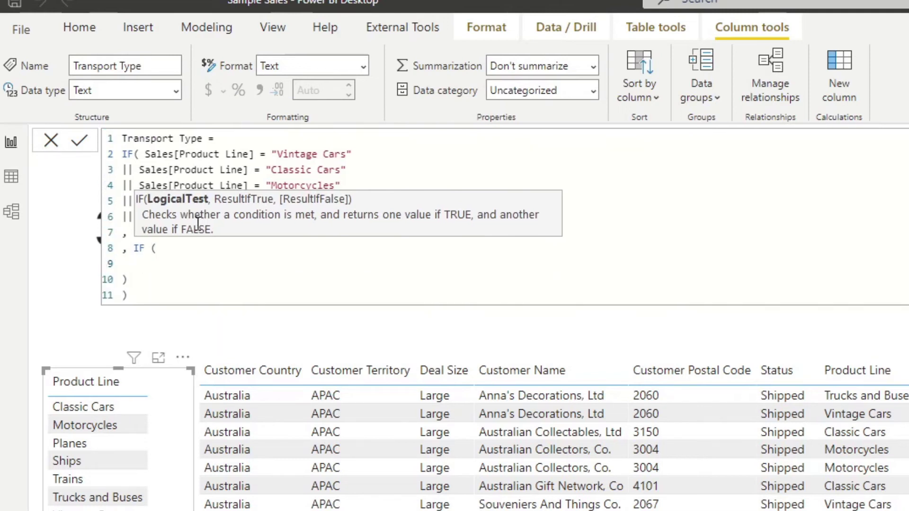
pyautogui.click(124, 280)
pyautogui.press('Tab')
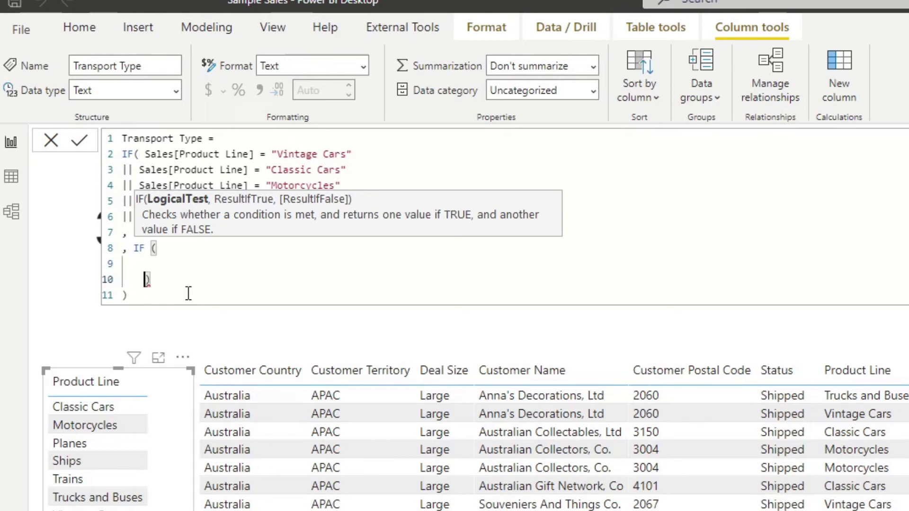
# Step: Begin the nested IF's logical test with Sales[Product Line] on the same line as the IF, without a blank line below
pyautogui.click(179, 250)
pyautogui.press('Down')
pyautogui.press('Tab')
pyautogui.hotkey('ctrl', 'space')
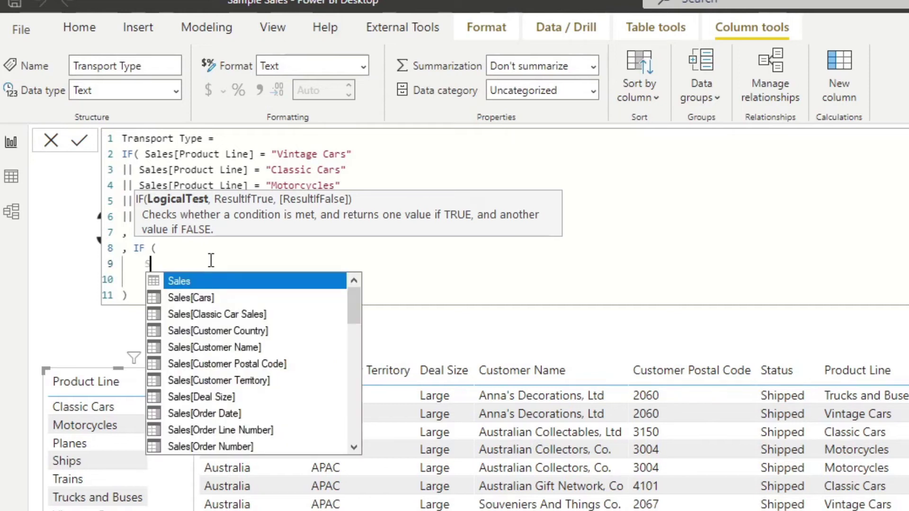
pyautogui.press('Escape')
pyautogui.press('BackSpace')
pyautogui.press('BackSpace')
pyautogui.hotkey('ctrl', 'space')
pyautogui.press('Escape')
pyautogui.write('produ')
pyautogui.press('Down')
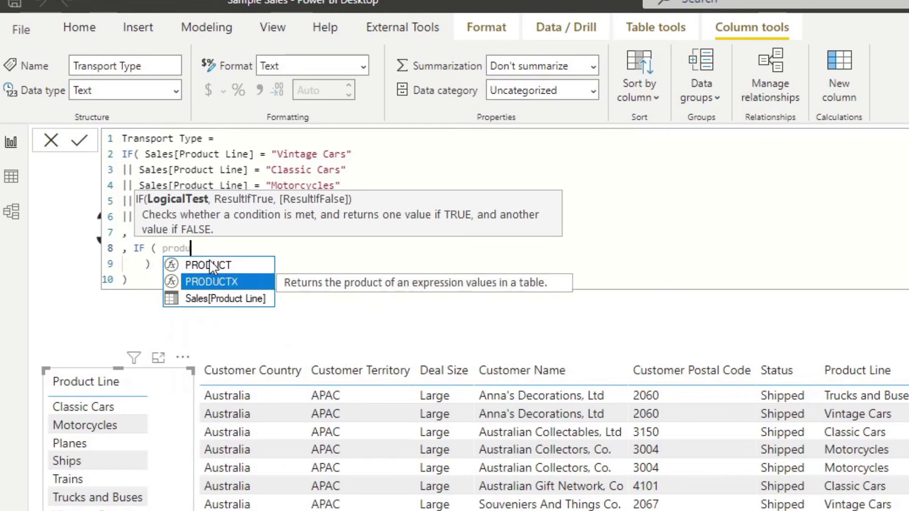
pyautogui.press('Down')
pyautogui.press('Tab')
# Step: Complete the nested IF's test with = "Planes" and return "Air" when it is true
pyautogui.write('= ""')
pyautogui.press('Down')
pyautogui.press('Left')
pyautogui.press('Left')
pyautogui.press('Left')
pyautogui.press('Left')
pyautogui.press('Left')
pyautogui.press('Left')
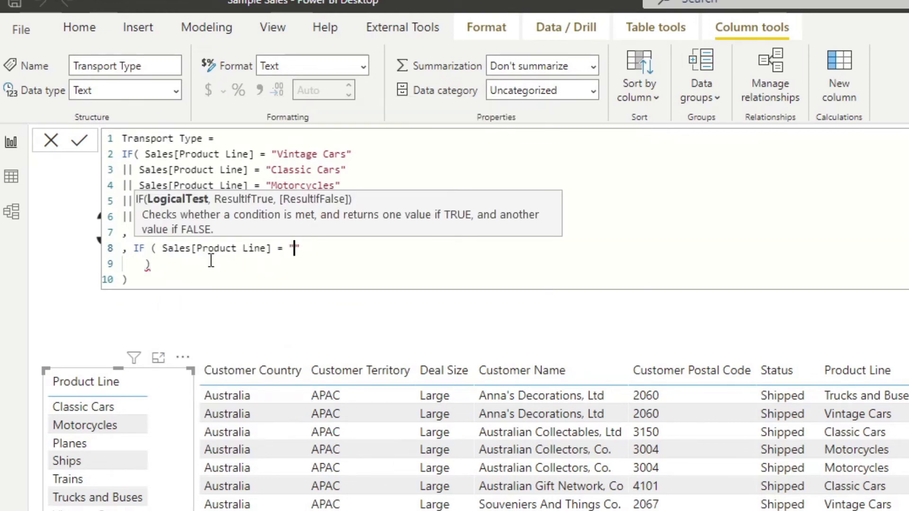
pyautogui.write('Planes')
pyautogui.press('Right')
pyautogui.write(', "Air"')
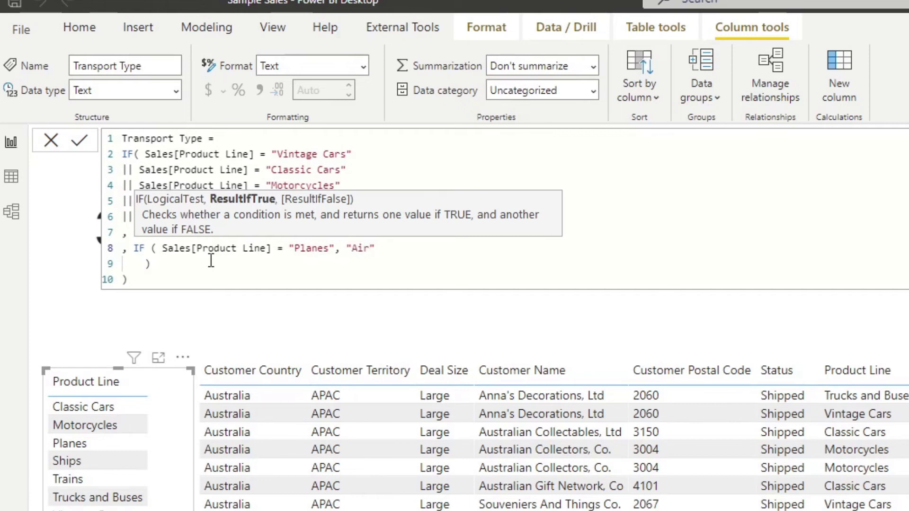
# Step: Place the "Air" result on its own indented line and add a comma for the false result below it
pyautogui.hotkey('shift', 'Return')
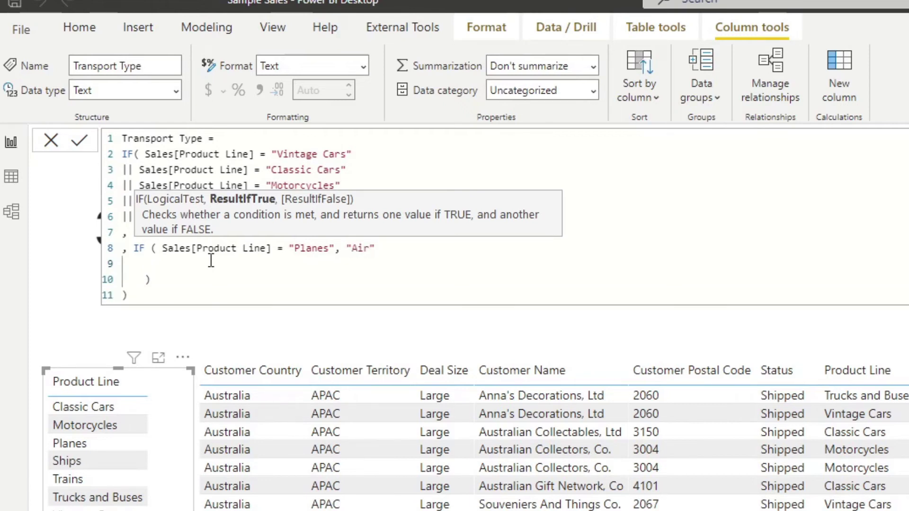
pyautogui.click(335, 248)
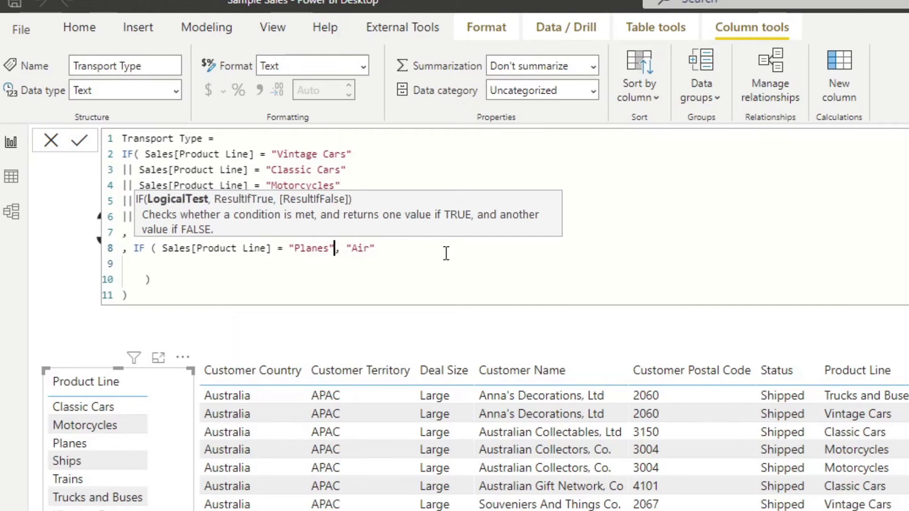
pyautogui.hotkey('shift', 'Return')
pyautogui.press('Tab')
pyautogui.press('Down')
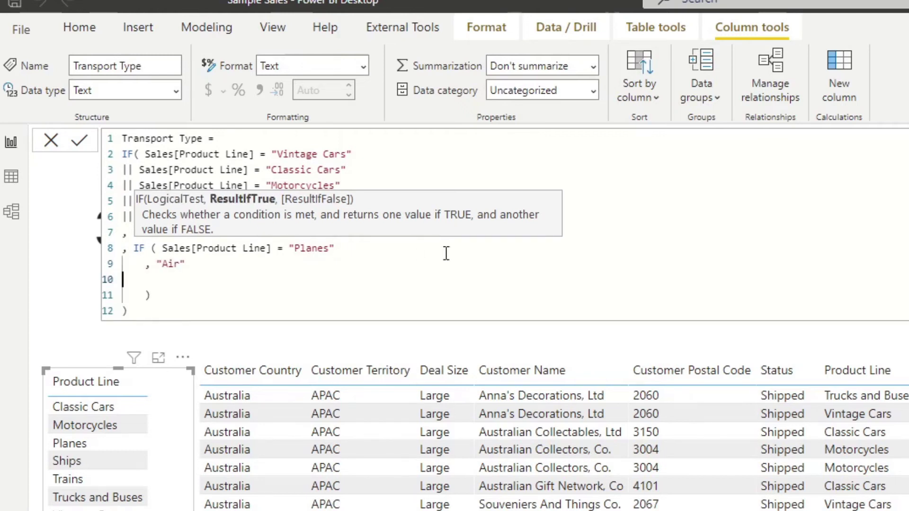
pyautogui.write(', ')
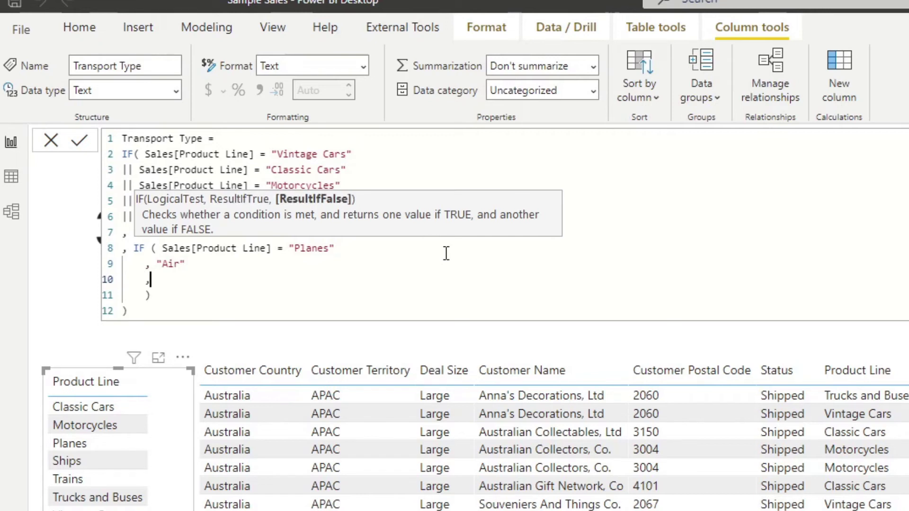
# Step: Nest a further IF as the false result, testing Sales[Product Line] = "Ships"
pyautogui.write('IF( ')
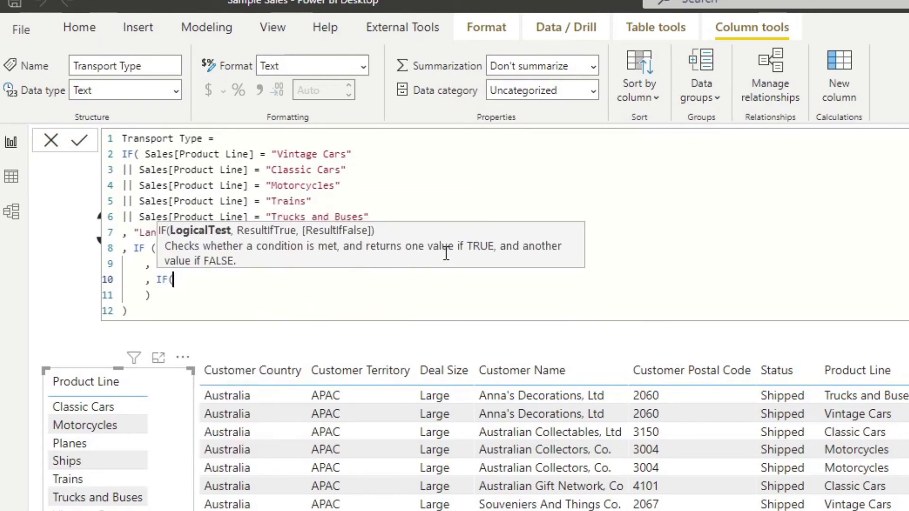
pyautogui.write('Sales')
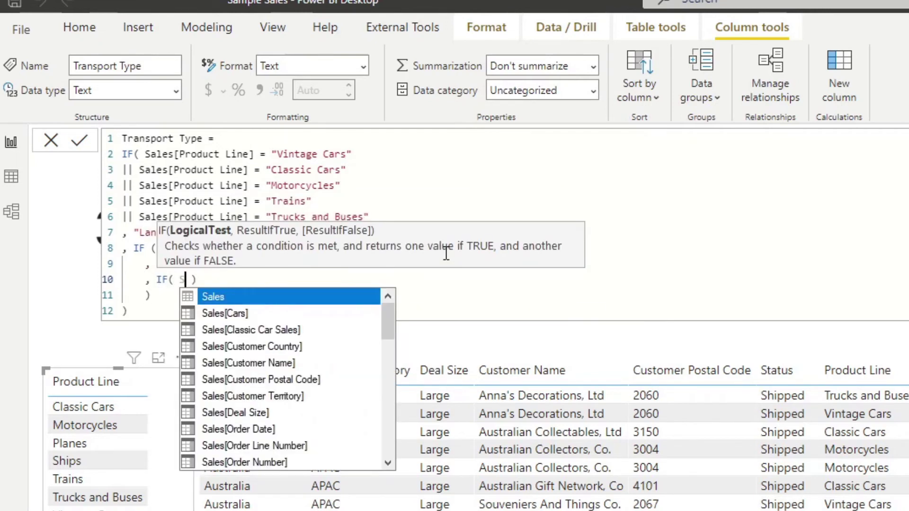
pyautogui.press('BackSpace')
pyautogui.press('BackSpace')
pyautogui.press('BackSpace')
pyautogui.press('BackSpace')
pyautogui.press('BackSpace')
pyautogui.write('line')
pyautogui.press('Down')
pyautogui.press('Tab')
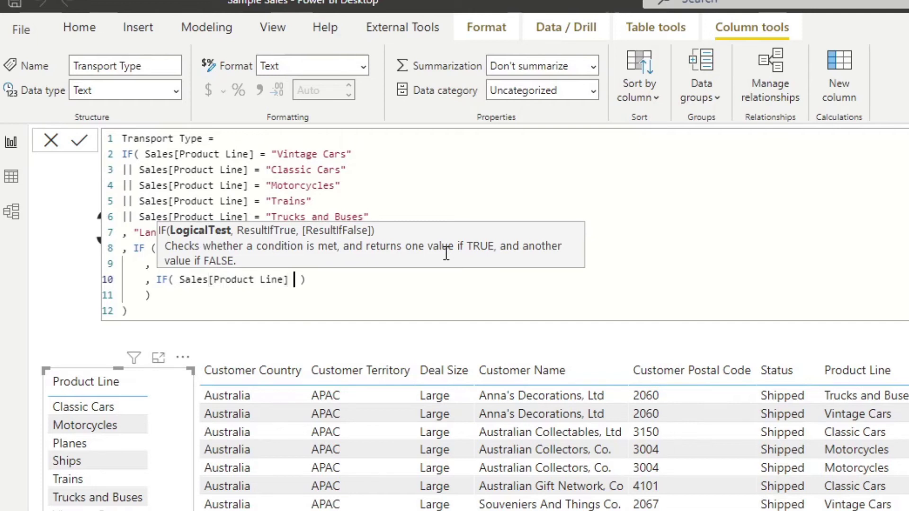
pyautogui.write('= "Ships"')
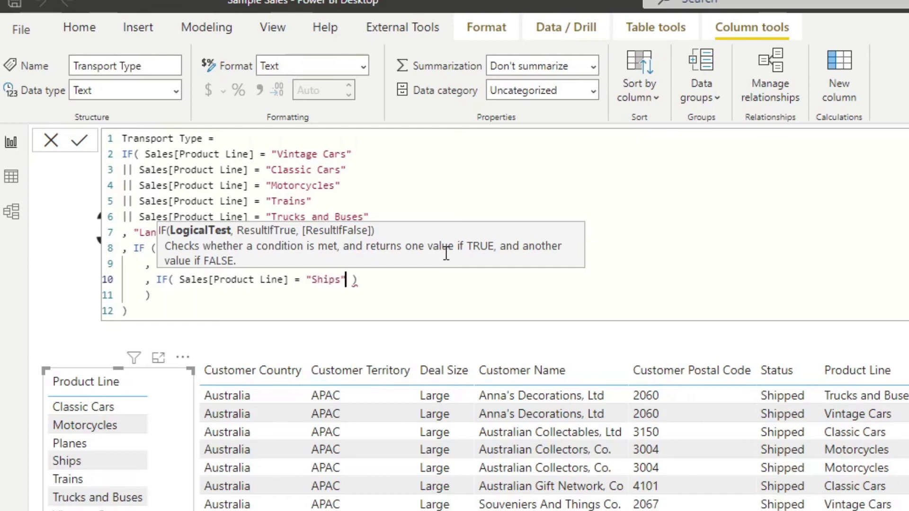
# Step: Return "Water" for the "Ships" test, commit the column and check the Transport Type values in the sales table
pyautogui.press('Return')
pyautogui.press('Tab')
pyautogui.write(', "Water"')
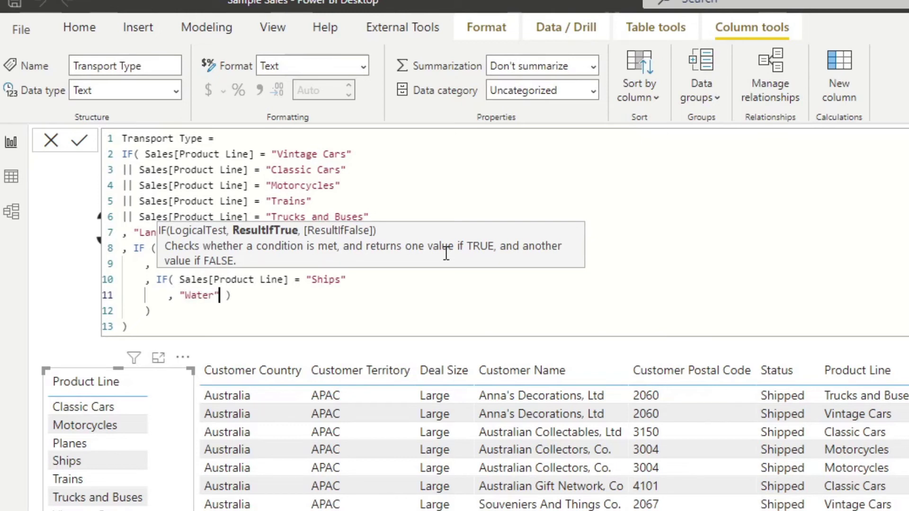
pyautogui.press('Return')
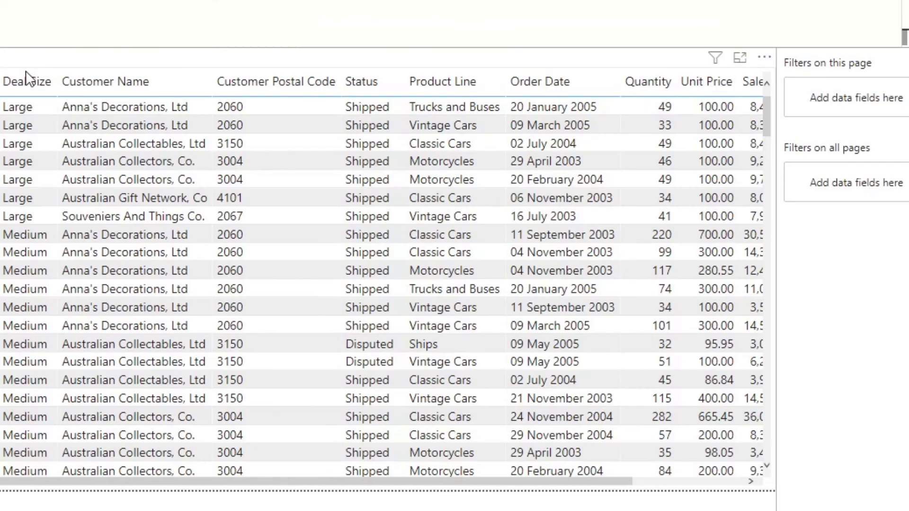
pyautogui.moveTo(162, 483); pyautogui.dragTo(340, 501)
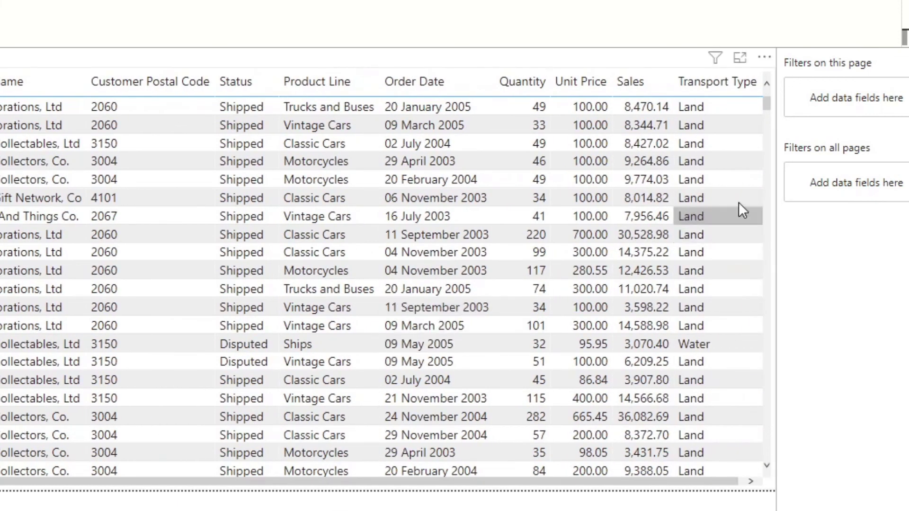
pyautogui.scroll(-3, 723, 223)
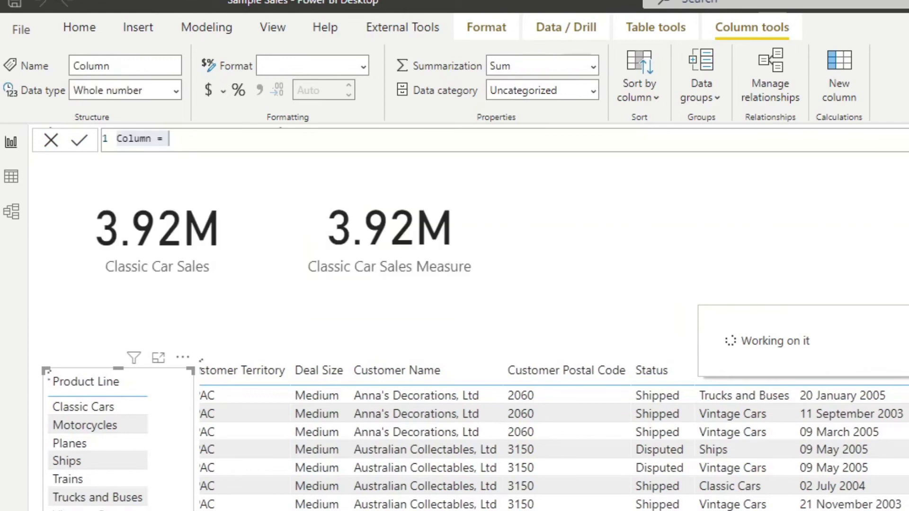
# Step: Name the new calculated column Transport Type Switch and continue its formula on a second line
pyautogui.hotkey('ctrl', 'a')
pyautogui.write('Transport Type Meas')
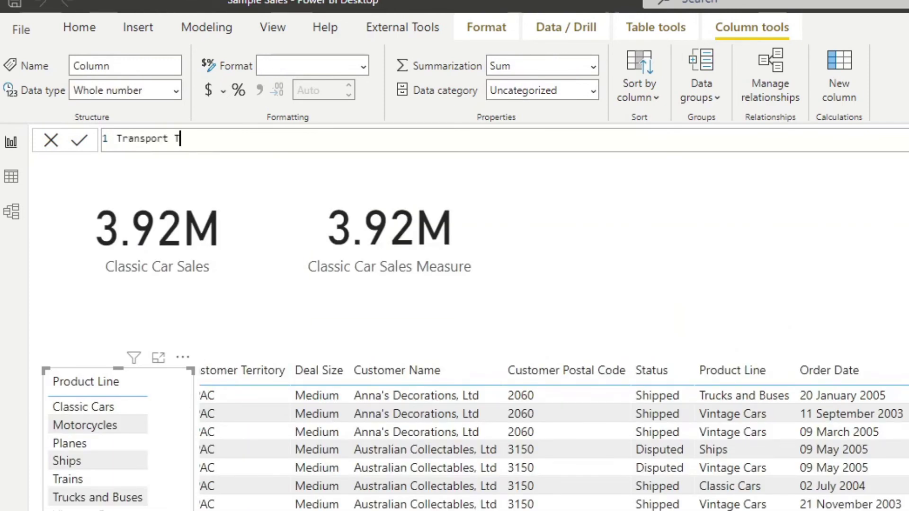
pyautogui.press('BackSpace')
pyautogui.press('BackSpace')
pyautogui.press('BackSpace')
pyautogui.press('BackSpace')
pyautogui.write('Switch =')
pyautogui.hotkey('shift', 'Return')
# Step: Start a SWITCH function with Sales[Product Line] as its expression, followed by a comma for the first value
pyautogui.write('SWITCH')
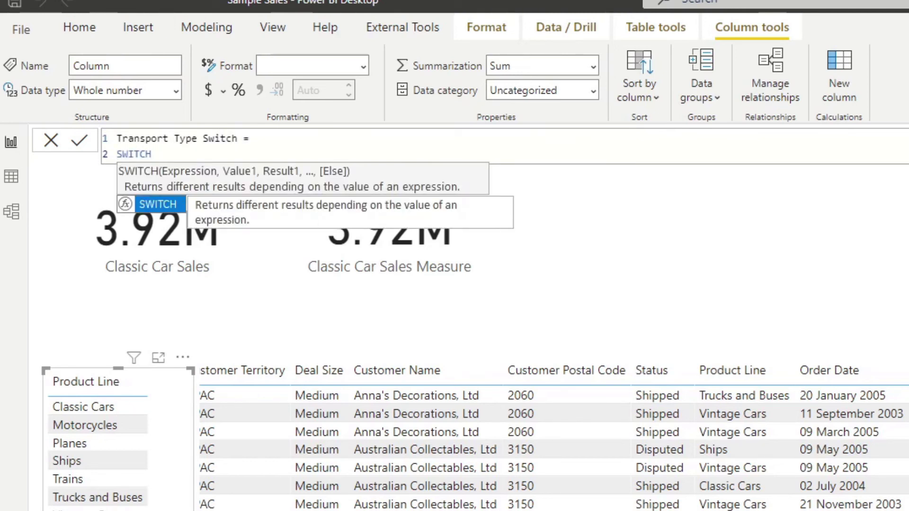
pyautogui.write('( ')
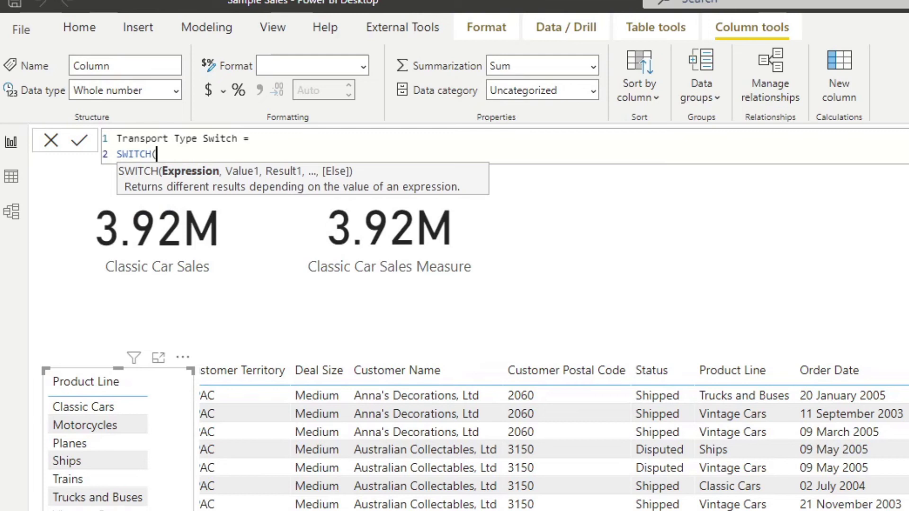
pyautogui.write('produ')
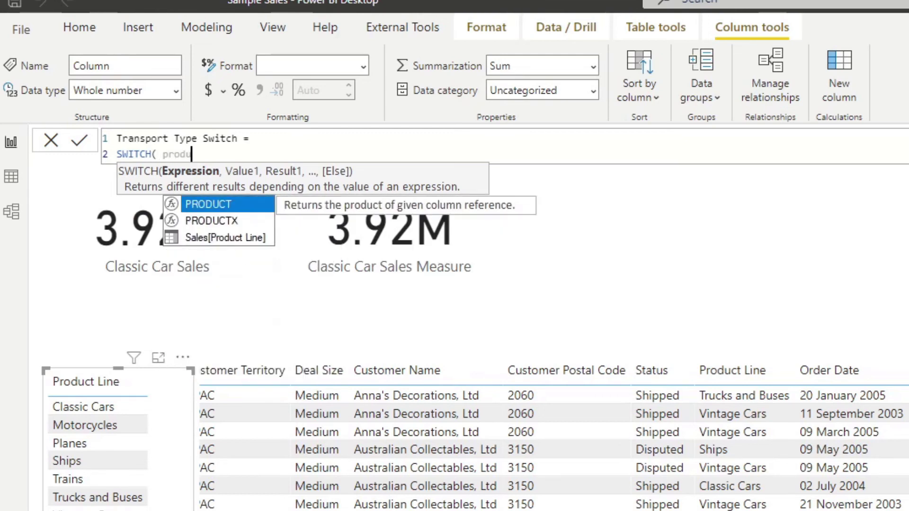
pyautogui.press('Down')
pyautogui.press('Down')
pyautogui.press('Tab')
pyautogui.write(',')
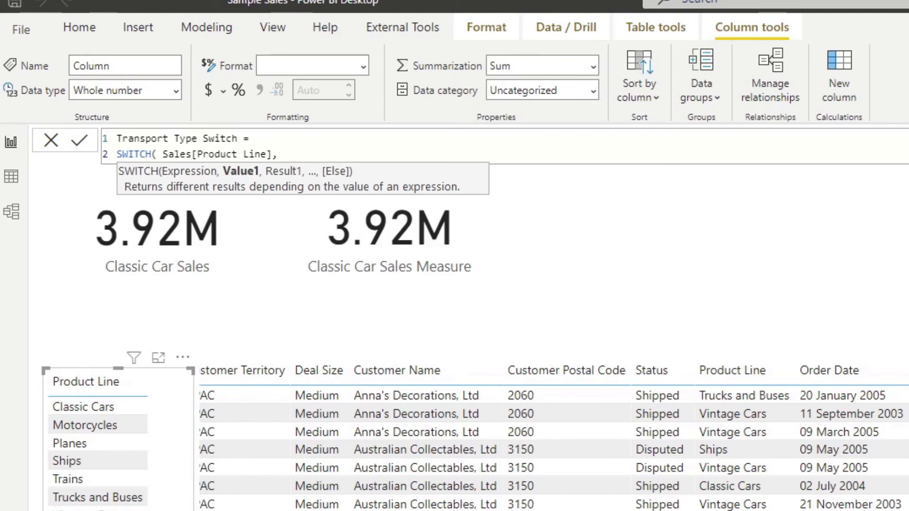
# Step: Map "Planes" to "Air", "Ships" to "Water", and "Classic Cars", "Motorcycles", "Trains", "Trucks and Buses" and "Vintage Cars" to "Land", then close the function
pyautogui.write('"Classic Cars", "Land", "Motorcycles", "Land", "Planes" , "Air", "Ships", "Water", "Trains", "Land", "Trucks a')
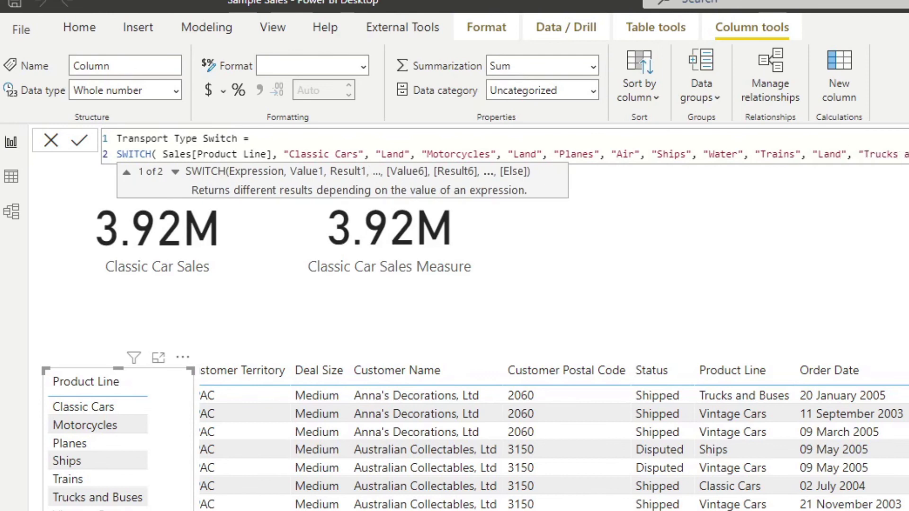
pyautogui.write('nd Buses", ')
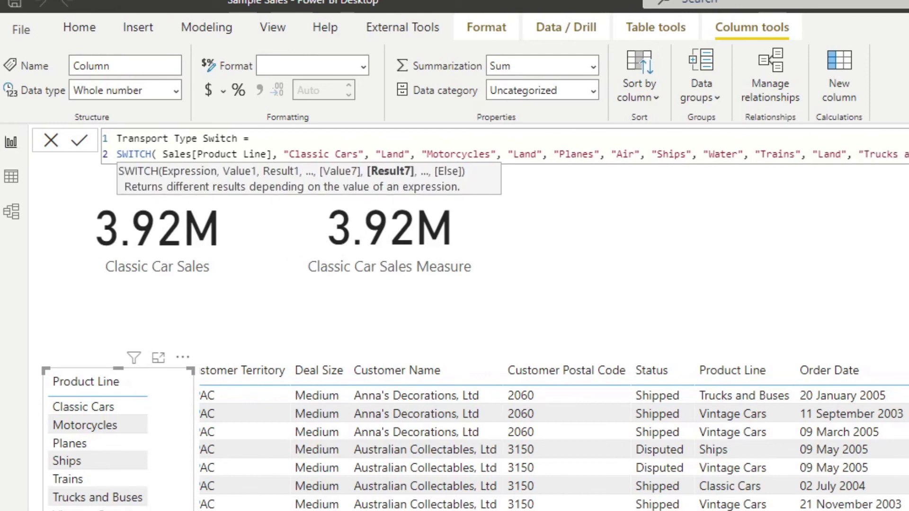
pyautogui.write('"Land")')
# Step: Break the SWITCH formula so the Classic Cars, Motorcycles, Planes, Ships and Trains value-result pairs each sit on their own line
pyautogui.click(283, 154)
pyautogui.hotkey('shift', 'Return')
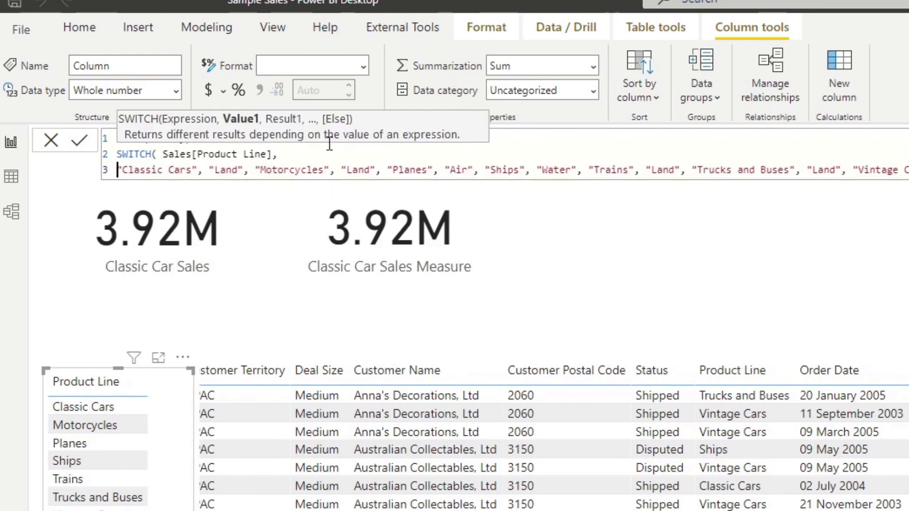
pyautogui.click(245, 169)
pyautogui.hotkey('shift', 'Return')
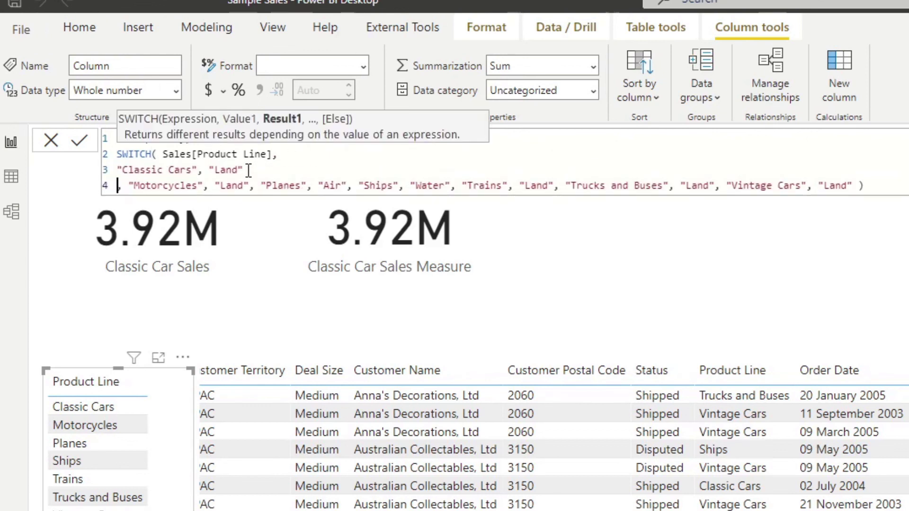
pyautogui.click(248, 186)
pyautogui.hotkey('shift', 'Return')
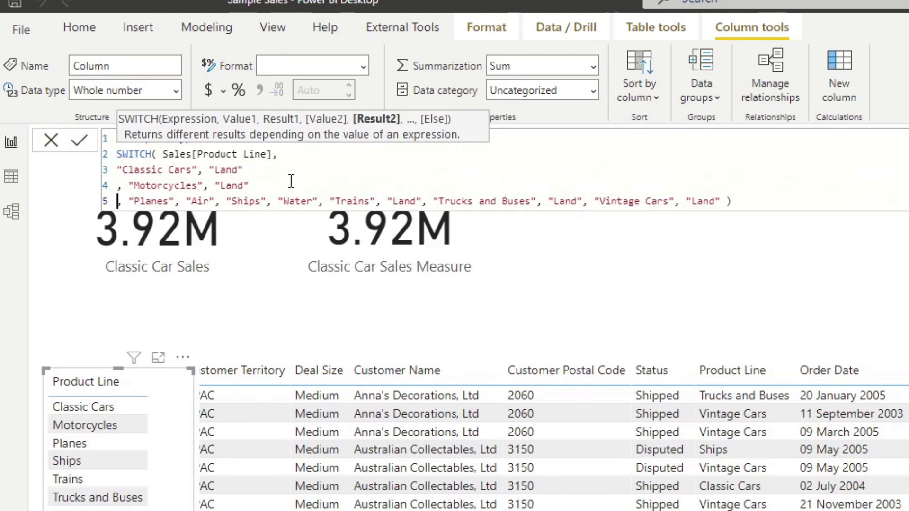
pyautogui.click(215, 201)
pyautogui.hotkey('shift', 'Return')
pyautogui.click(221, 217)
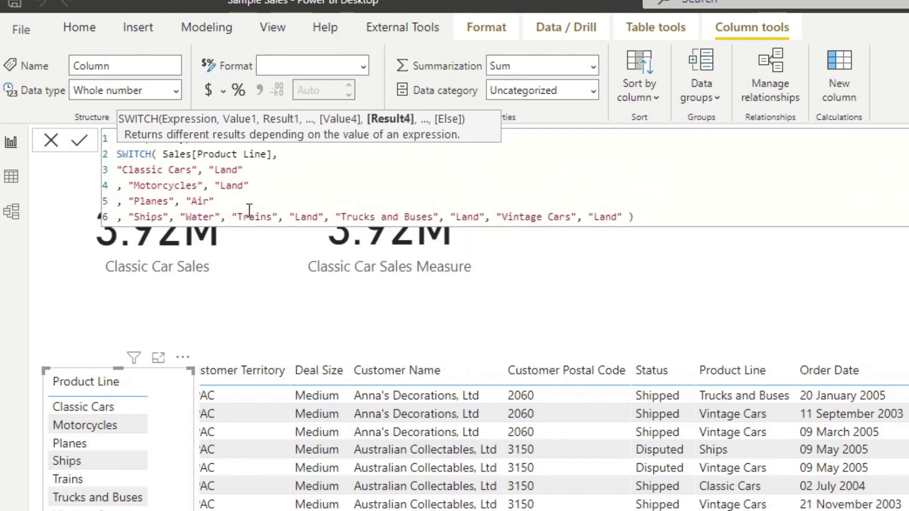
pyautogui.hotkey('shift', 'Return')
pyautogui.click(221, 233)
pyautogui.hotkey('shift', 'Return')
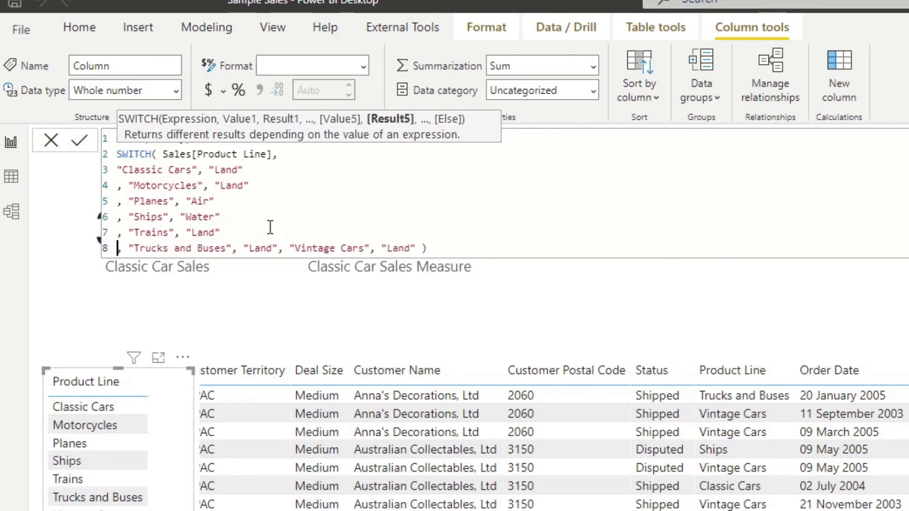
pyautogui.click(234, 248)
pyautogui.hotkey('shift', 'Return')
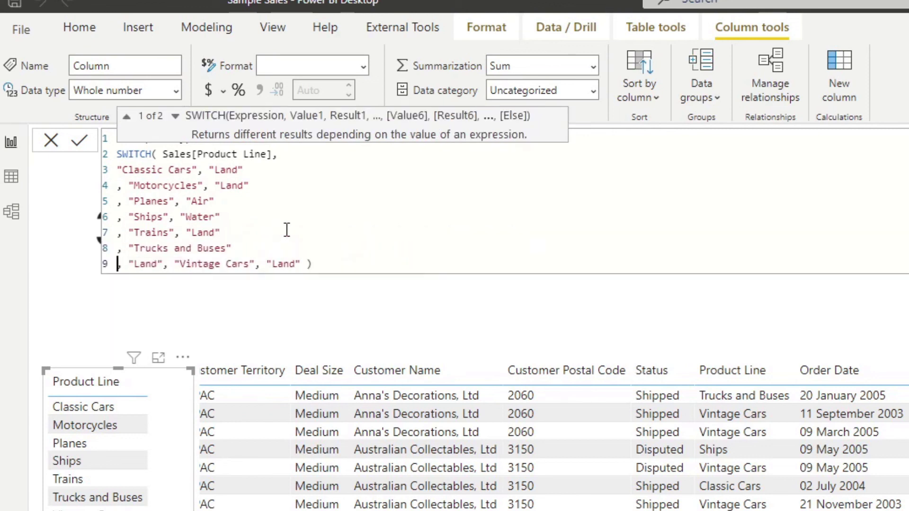
pyautogui.hotkey('ctrl', 'z')
# Step: Place the "Vintage Cars" pair and the closing parenthesis on their own lines and commit the calculated column
pyautogui.click(283, 248)
pyautogui.hotkey('shift', 'Return')
pyautogui.click(261, 264)
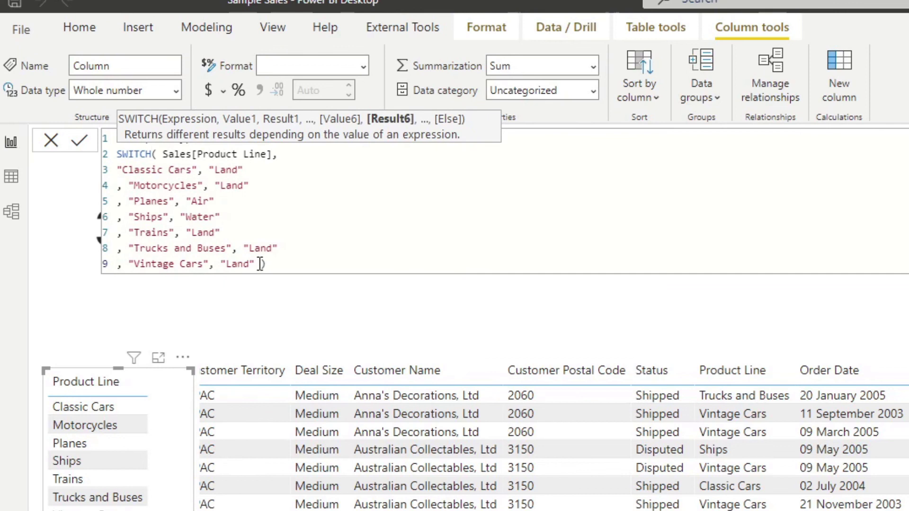
pyautogui.hotkey('shift', 'Return')
pyautogui.press('Return')
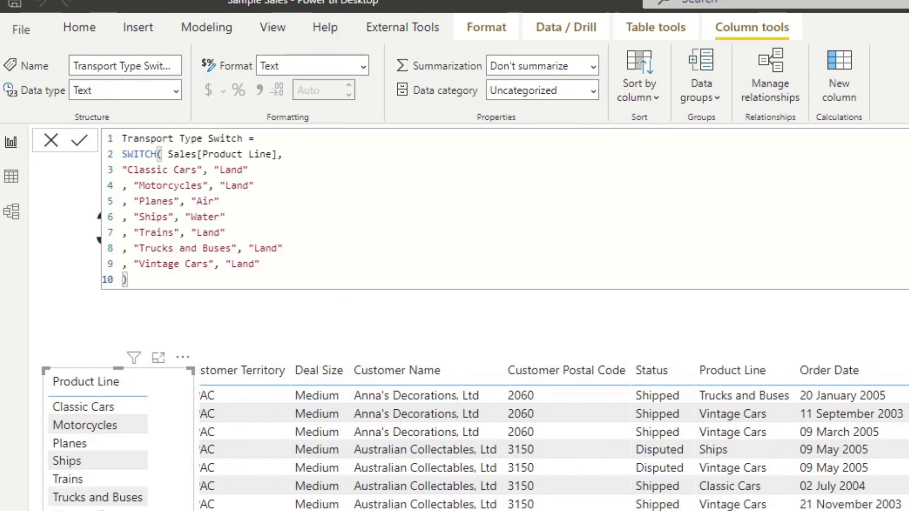